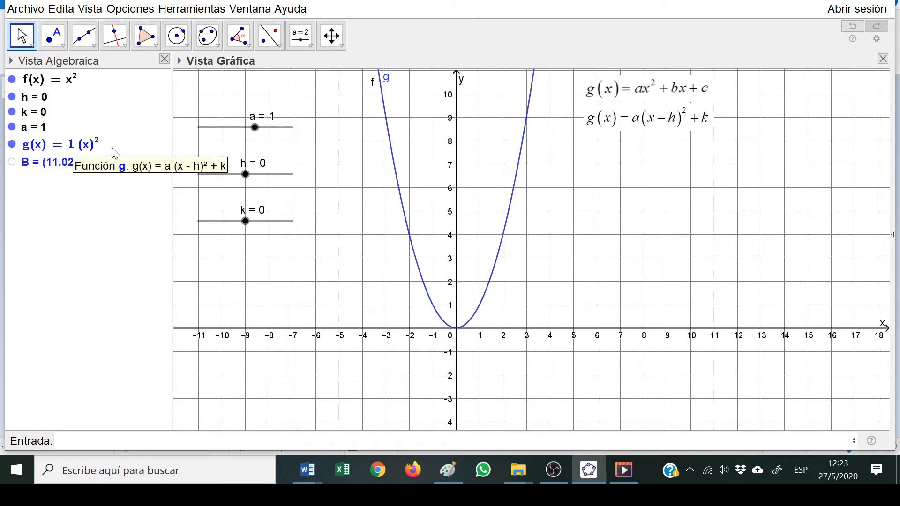
Vary slider a through 0.3, 0.8, 1.2 and -0.5, then return it to 1.
mouse_move(261, 136)
mouse_down()
mouse_move(278, 135)
mouse_move(237, 136)
mouse_move(251, 137)
mouse_up()
double_click(261, 134)
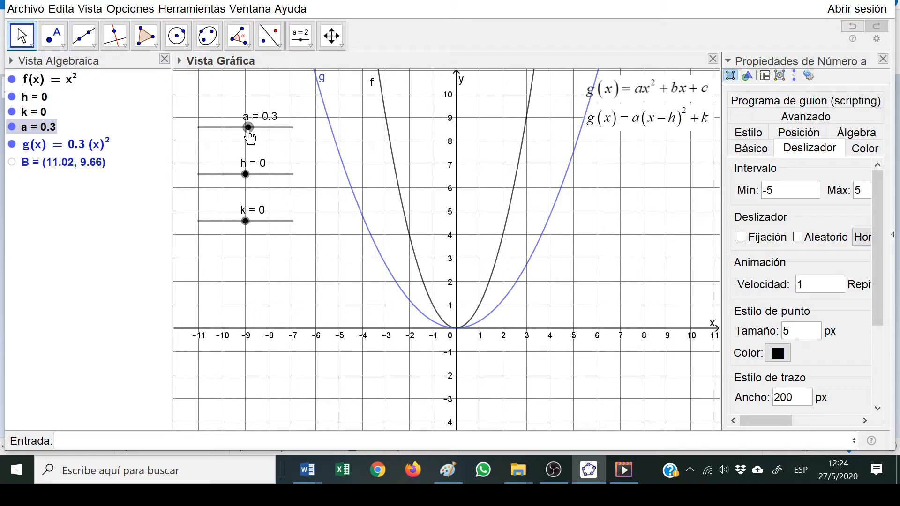
drag(251, 138, 256, 138)
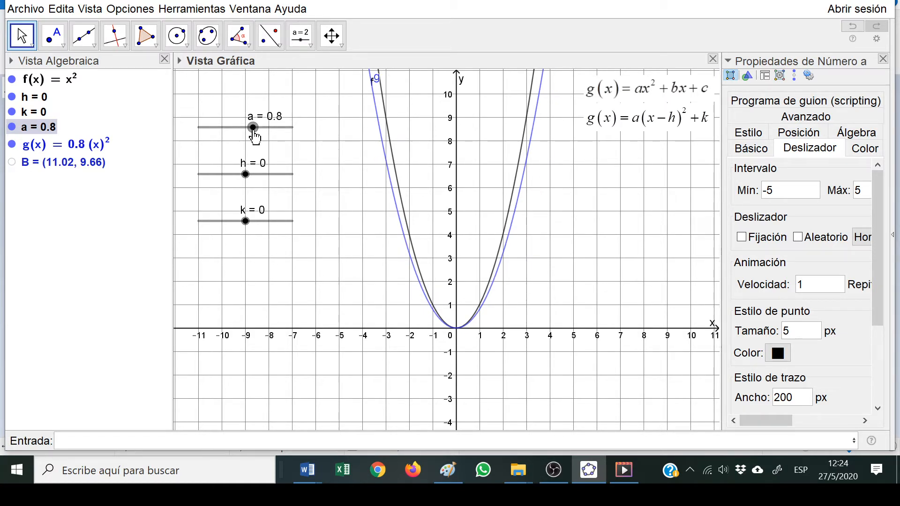
drag(255, 137, 259, 138)
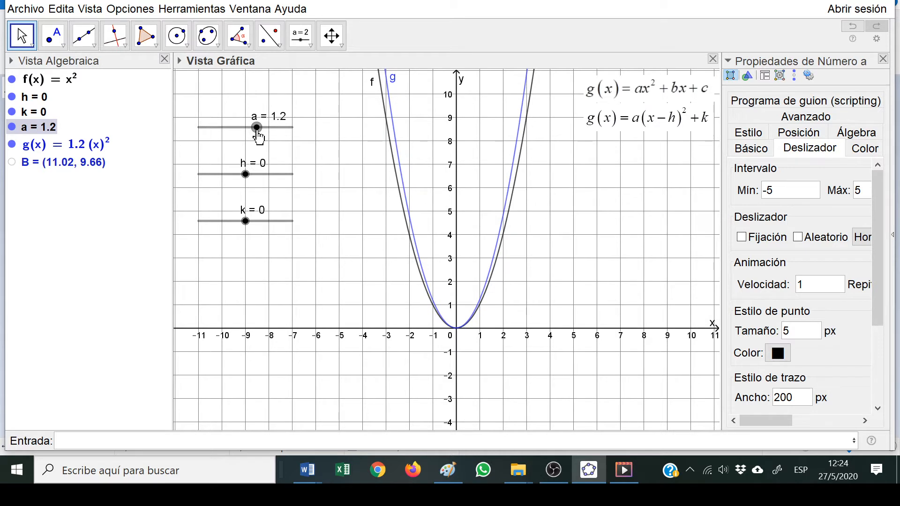
mouse_move(258, 138)
mouse_down()
mouse_move(267, 137)
mouse_move(243, 137)
mouse_up()
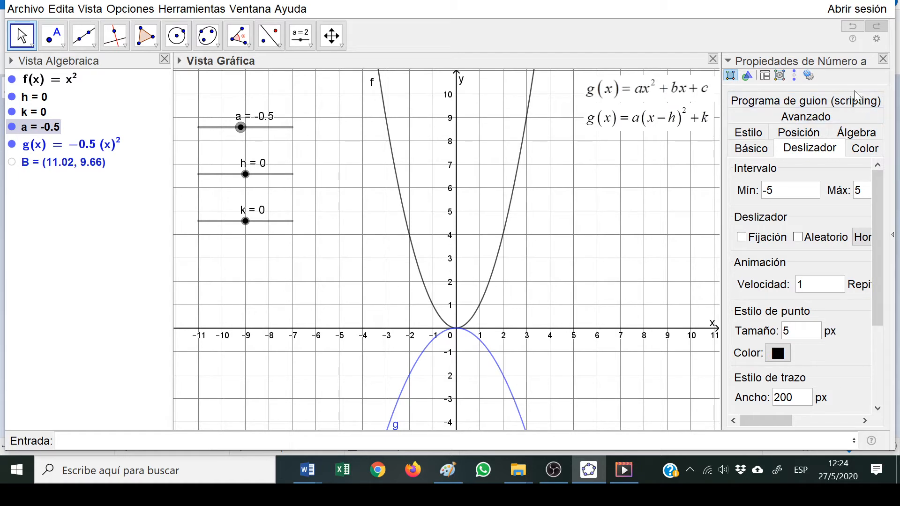
click(883, 60)
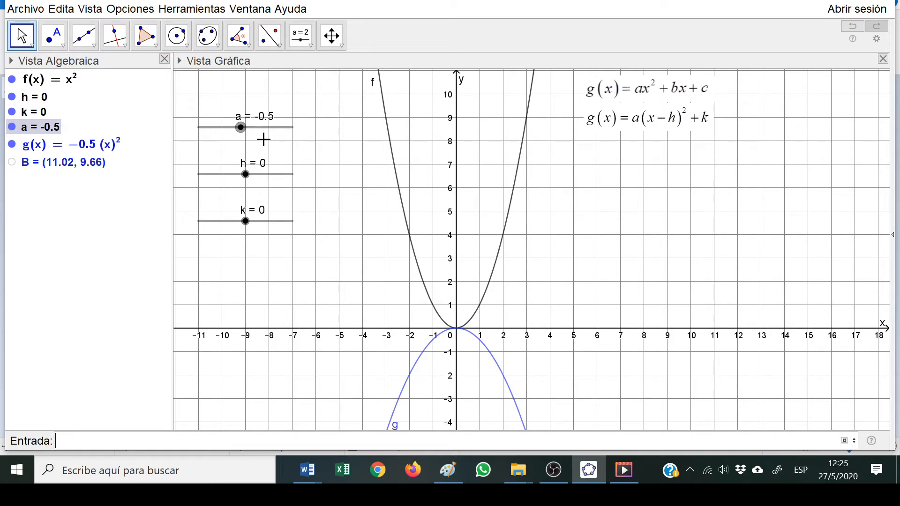
click(241, 129)
drag(242, 131, 255, 131)
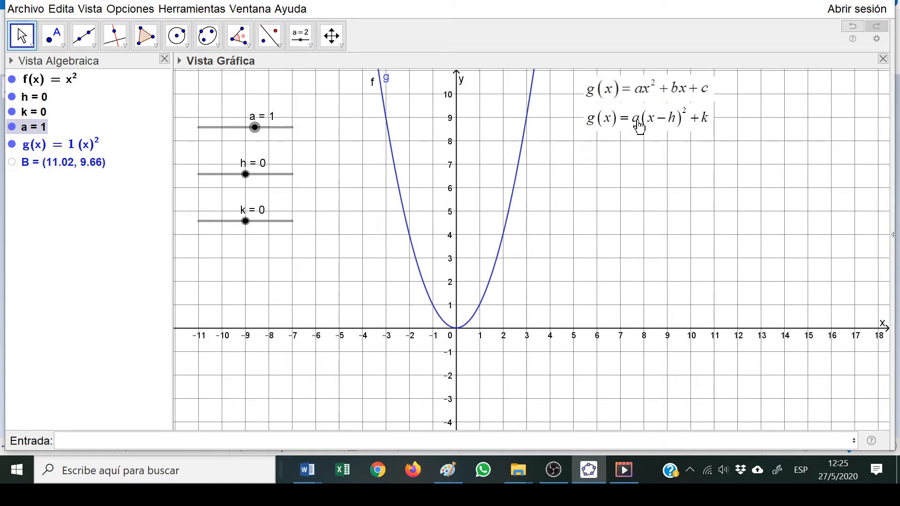
Vary slider h through 2, 5, -5 and 1, then return it to 0.
mouse_move(40, 154)
drag(248, 179, 264, 183)
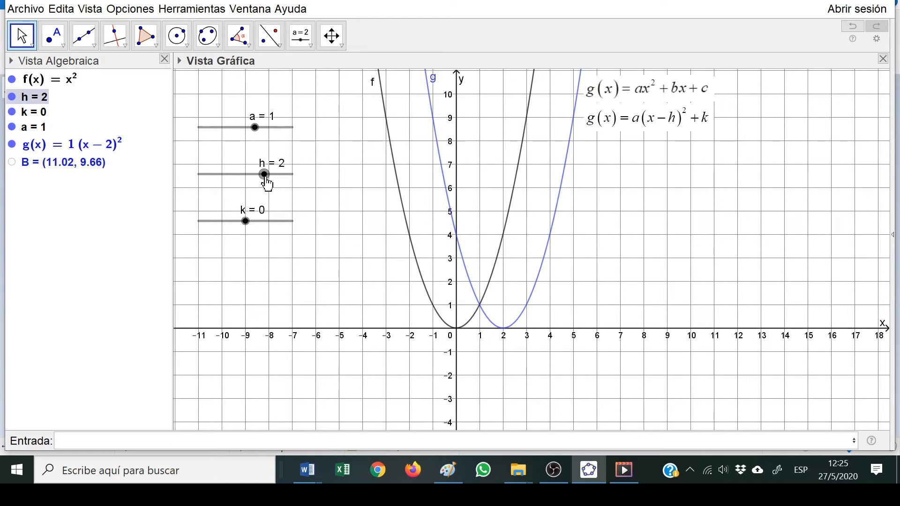
drag(266, 183, 295, 183)
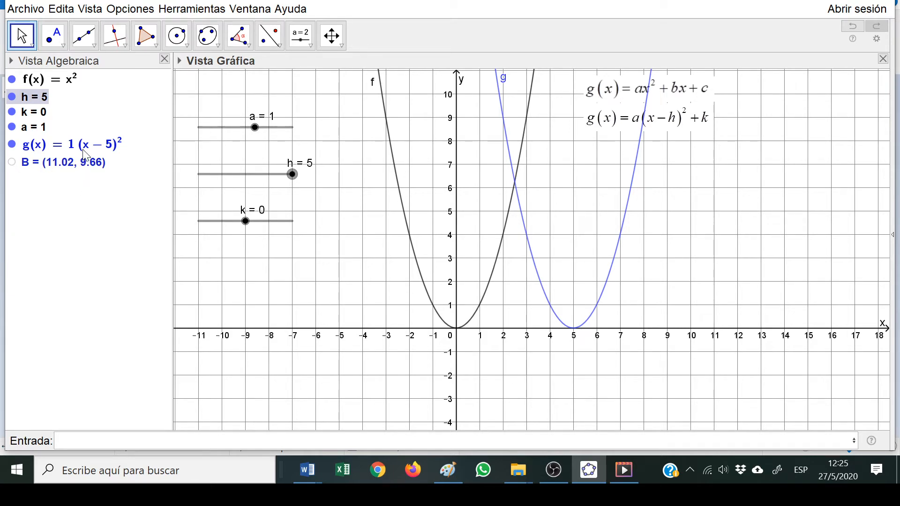
mouse_move(87, 153)
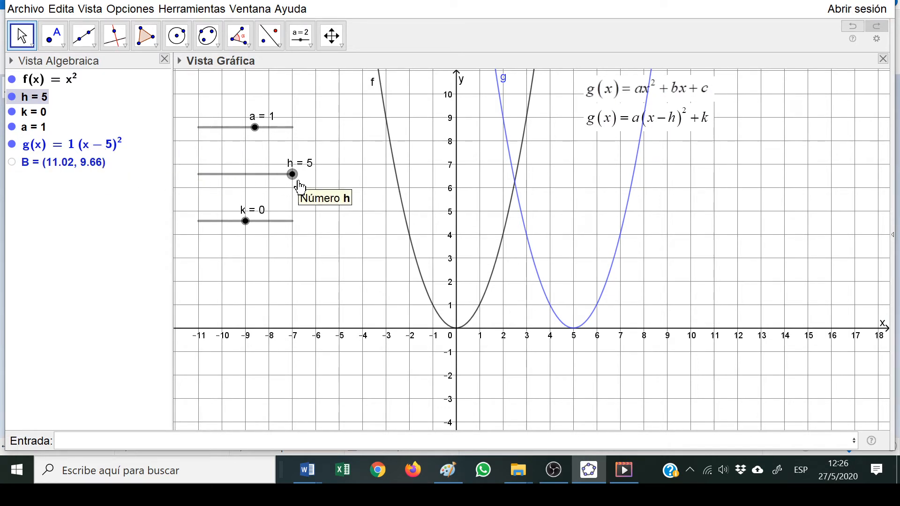
drag(295, 177, 201, 179)
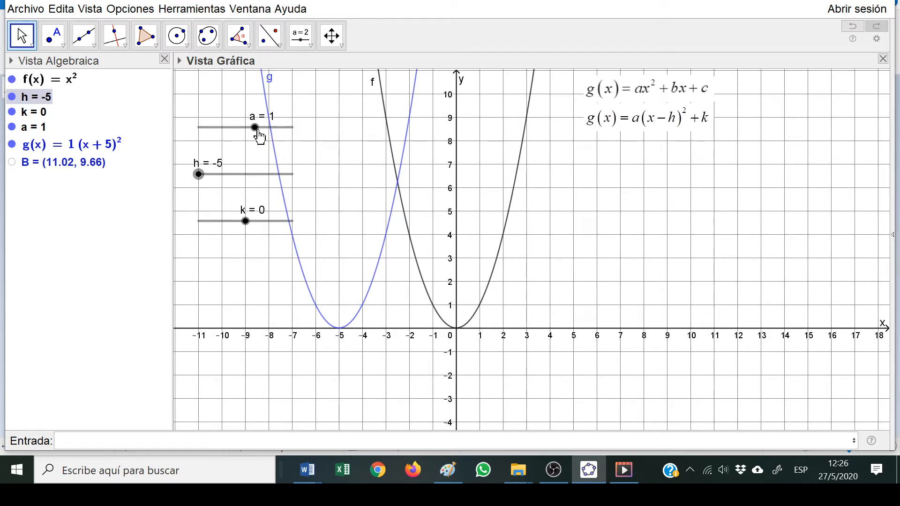
mouse_move(256, 131)
mouse_down()
mouse_move(247, 131)
mouse_move(263, 135)
mouse_move(245, 135)
mouse_move(255, 135)
mouse_up()
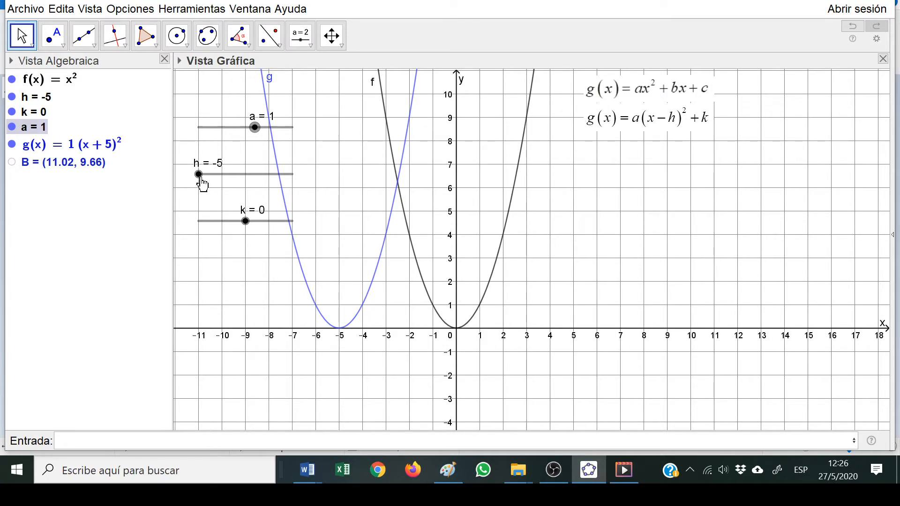
drag(201, 179, 258, 191)
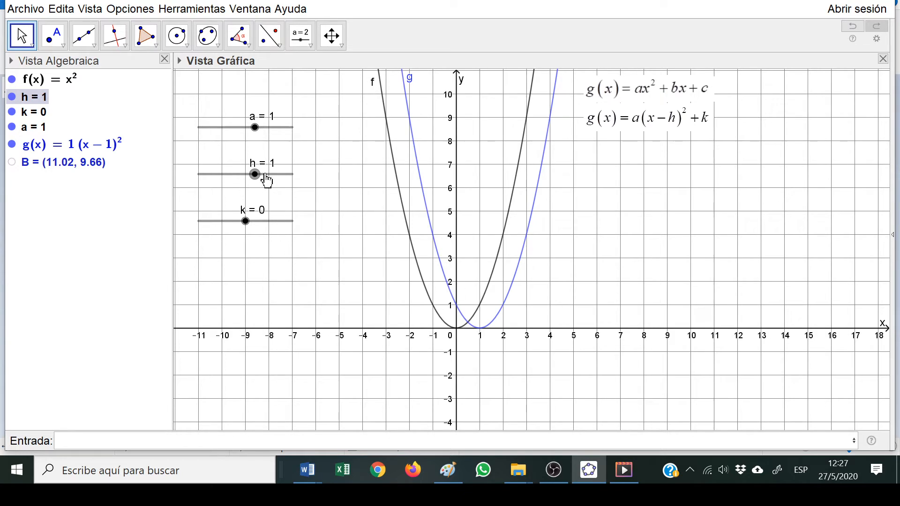
mouse_move(256, 176)
mouse_down()
mouse_move(213, 177)
mouse_move(296, 178)
mouse_move(280, 185)
mouse_move(279, 176)
mouse_move(255, 177)
mouse_up()
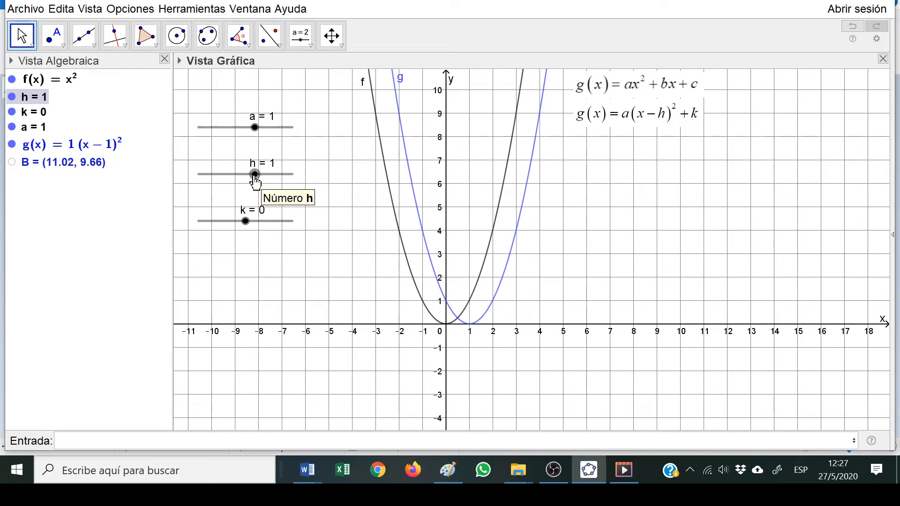
mouse_move(255, 175)
mouse_down()
mouse_move(240, 183)
mouse_move(249, 183)
mouse_up()
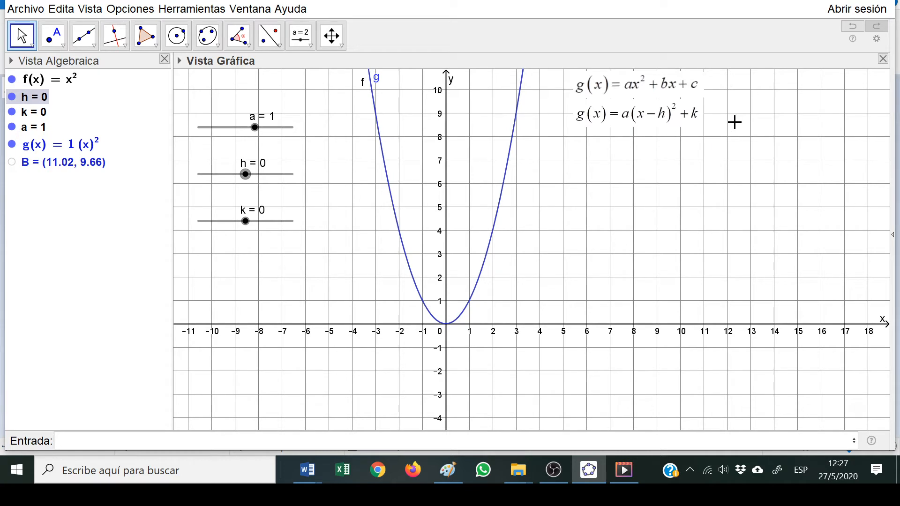
Plot the function -x^2+4 and hide the graphs of g and f.
mouse_move(245, 225)
mouse_down()
mouse_move(294, 238)
mouse_move(202, 229)
mouse_move(260, 228)
mouse_move(248, 229)
mouse_up()
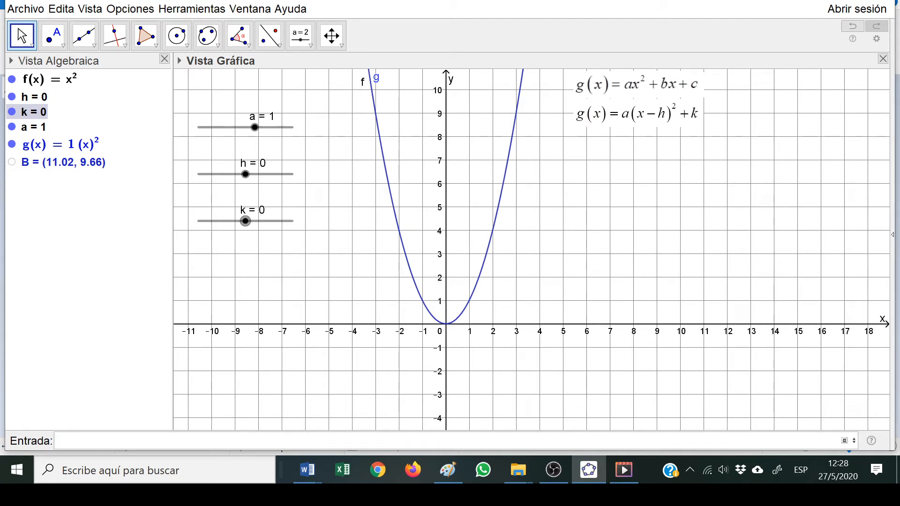
click(58, 440)
text(-x)
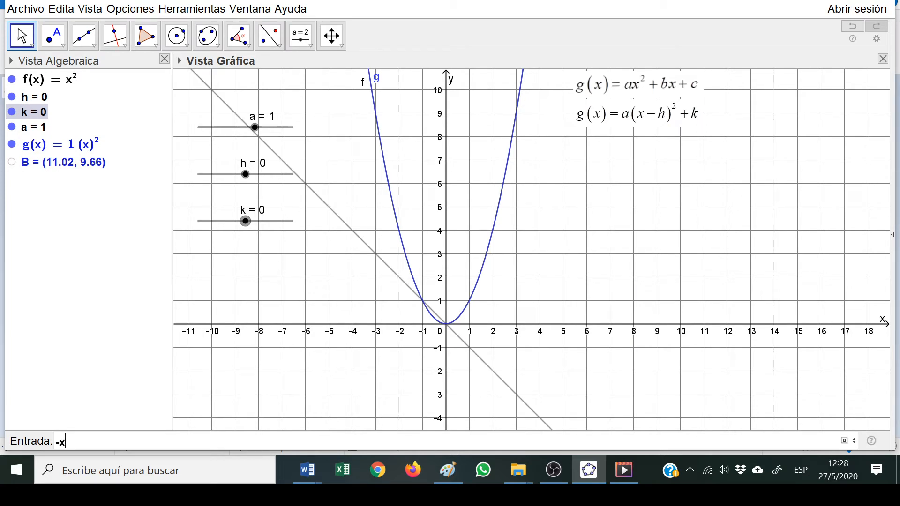
text(^2)
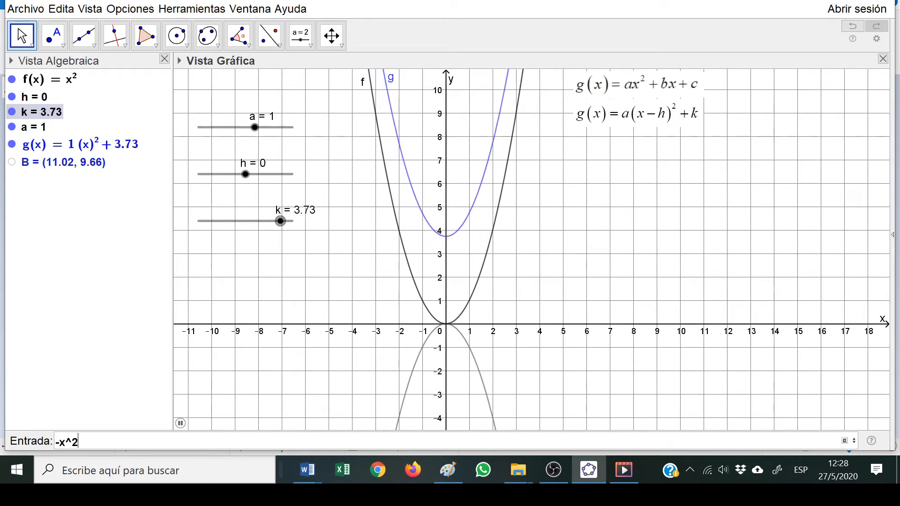
text(+4)
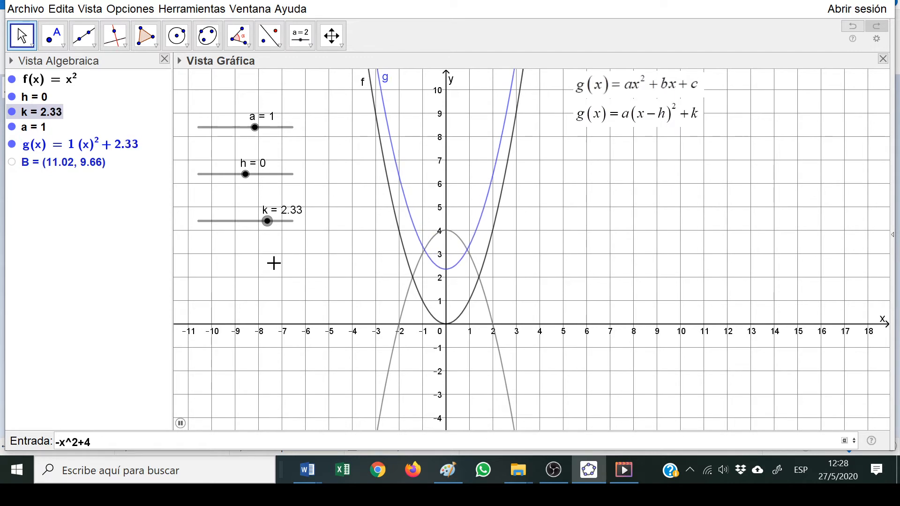
key(Return)
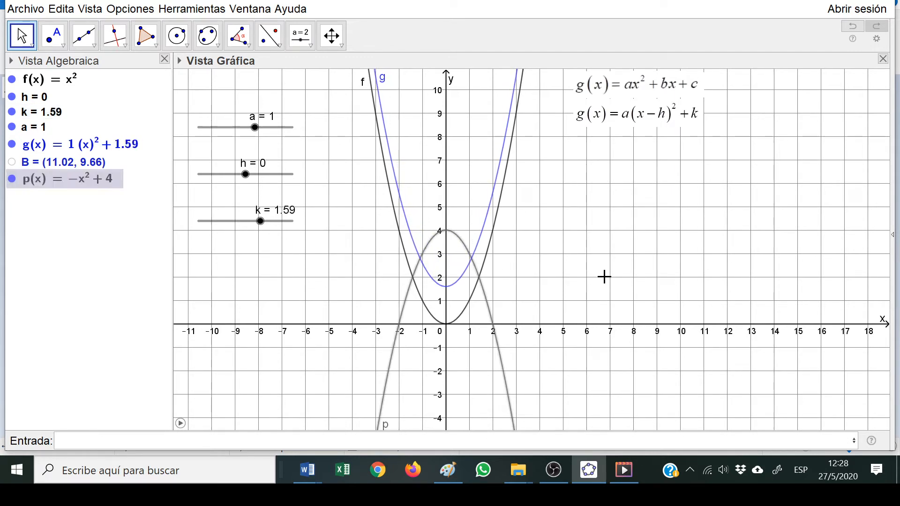
click(12, 144)
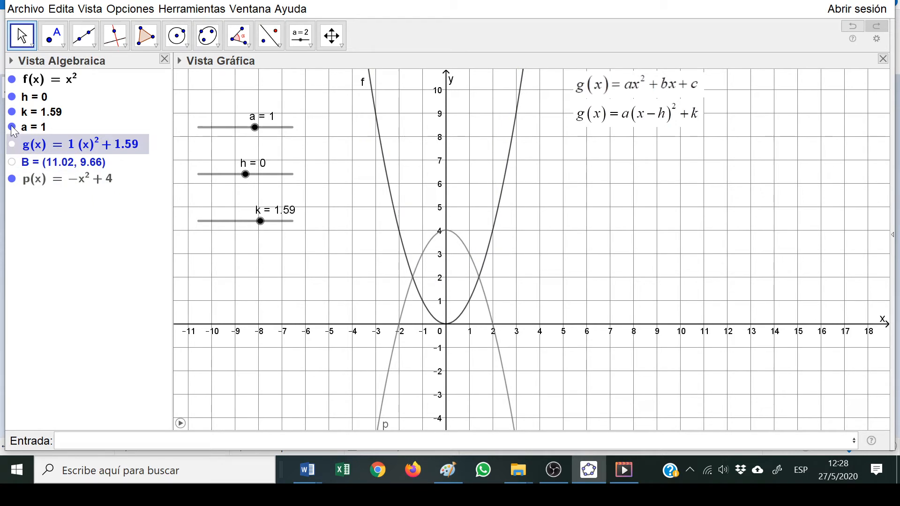
click(14, 80)
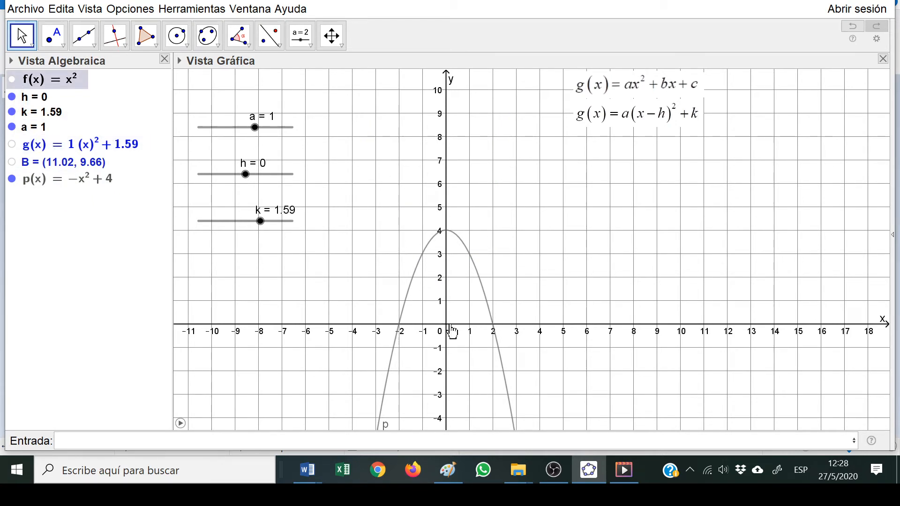
Change the colour of the function -x^2+4 to red in its properties.
click(102, 184)
right_click(102, 184)
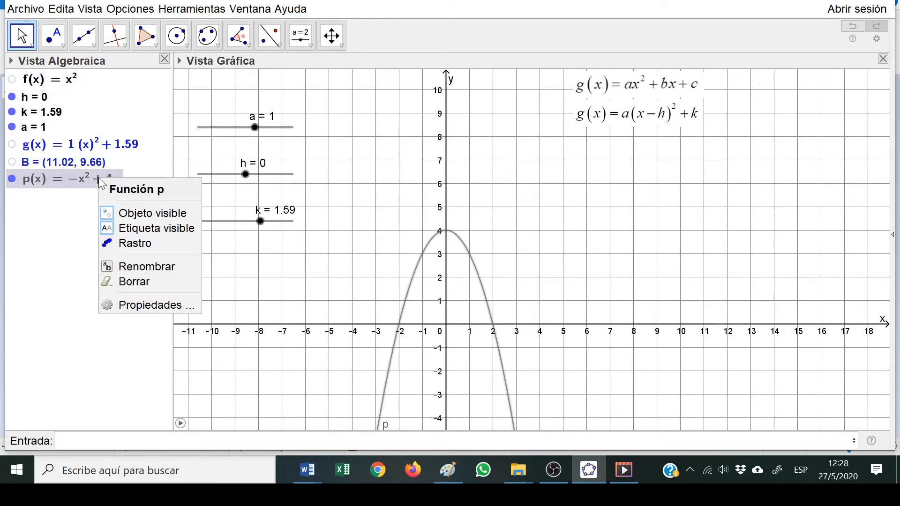
click(142, 306)
click(811, 132)
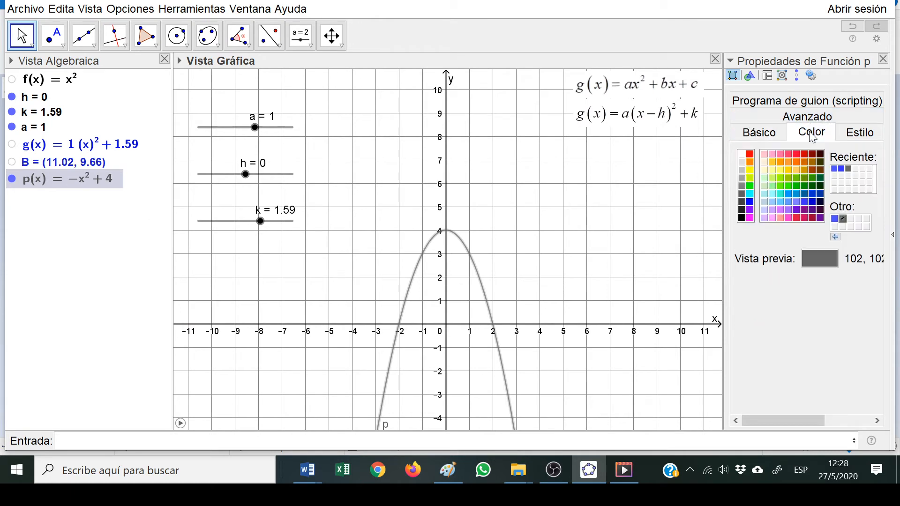
click(795, 153)
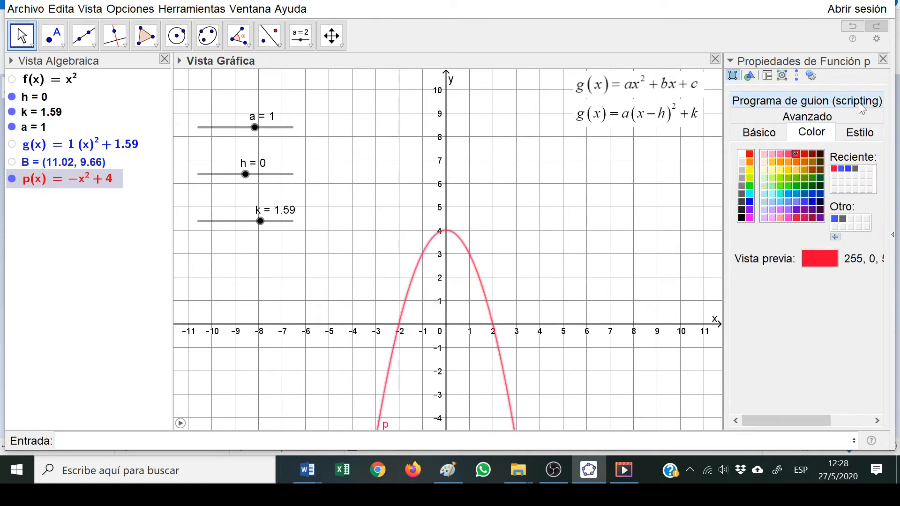
click(890, 91)
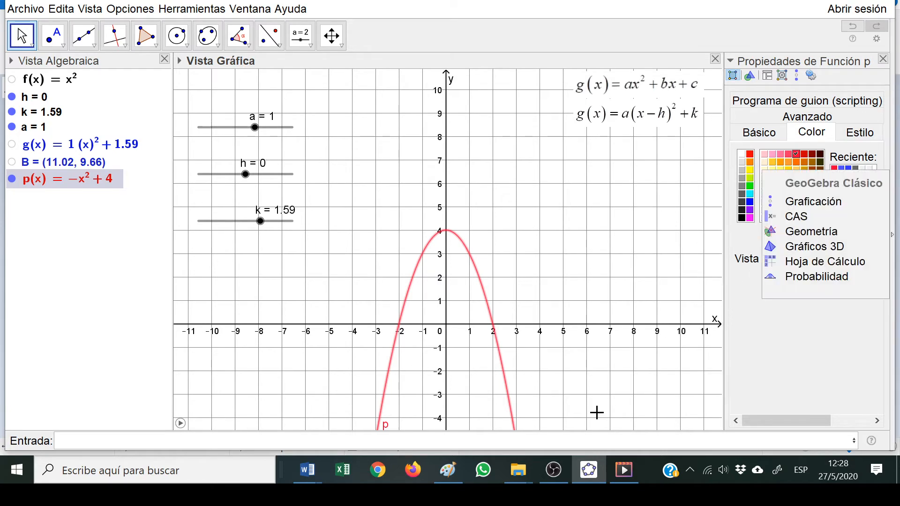
Show the graph of f again and plot the function -x^2.
click(13, 80)
click(13, 80)
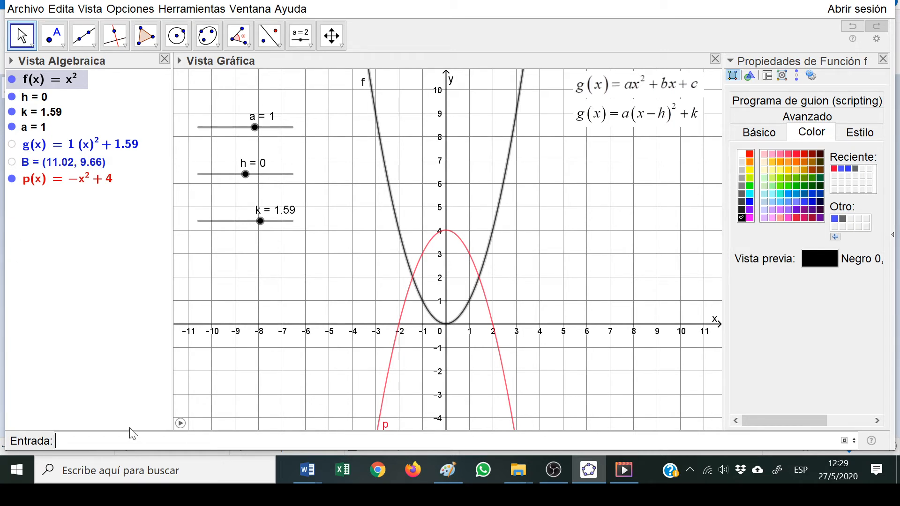
text(-x)
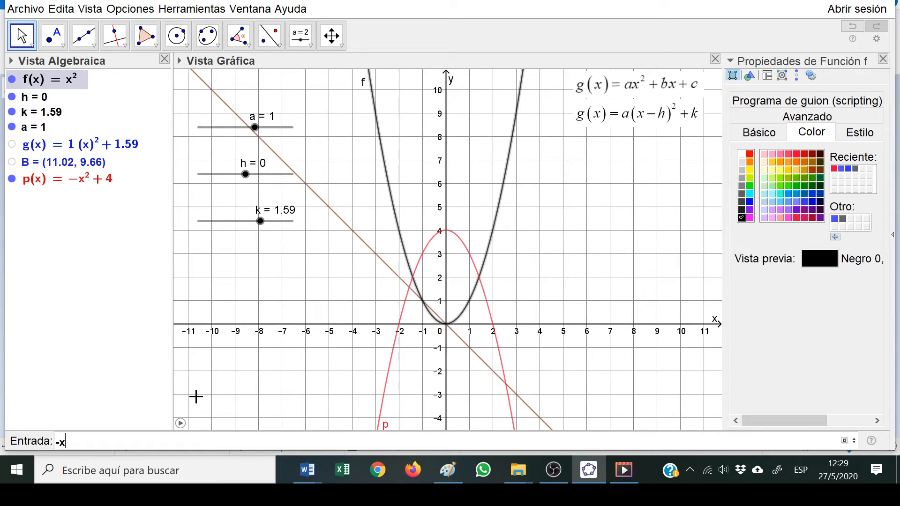
text(^2)
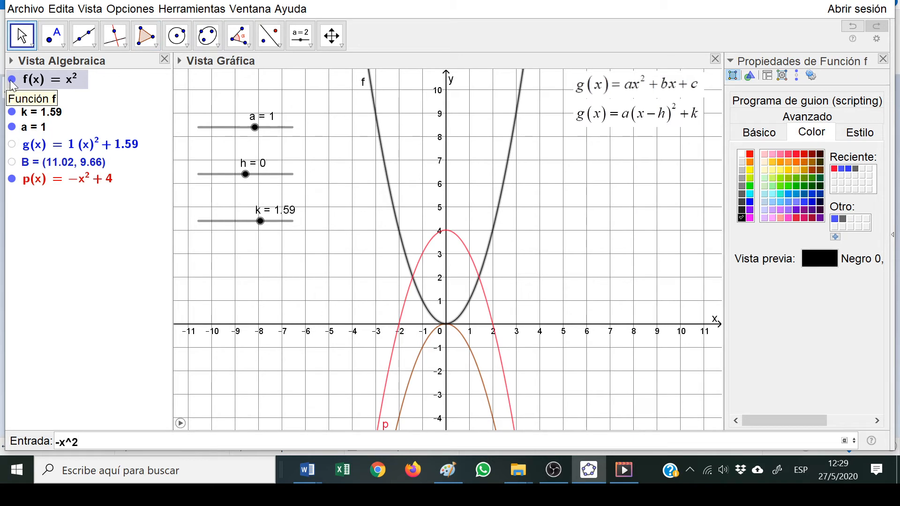
key(Return)
Hide the graphs of f, -x^2 and -x^2+4.
click(12, 78)
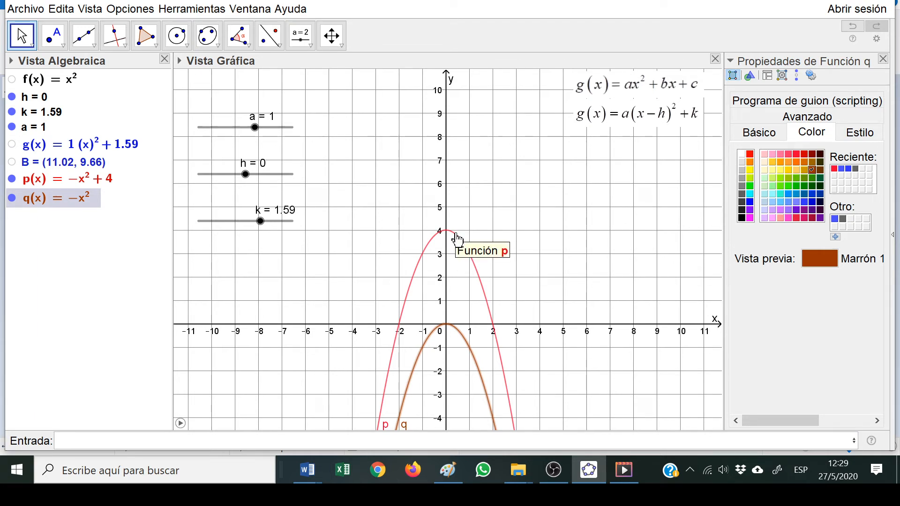
click(12, 198)
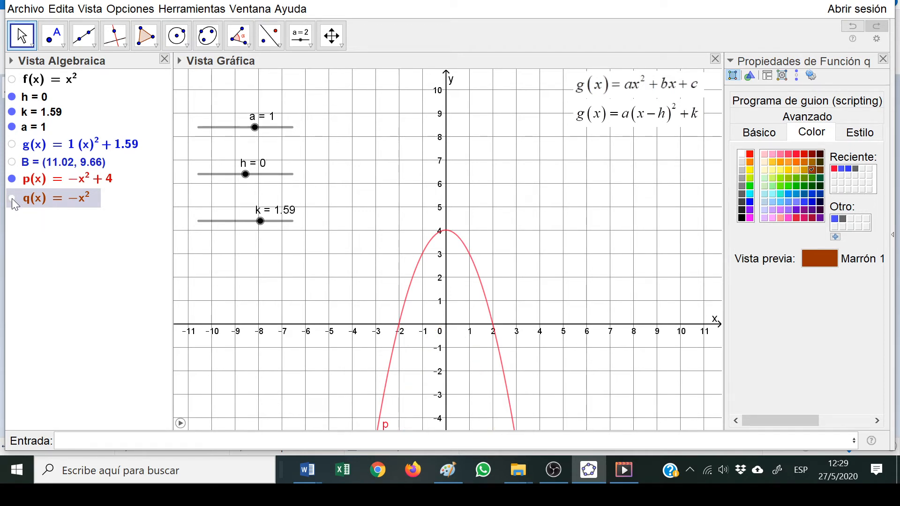
click(12, 178)
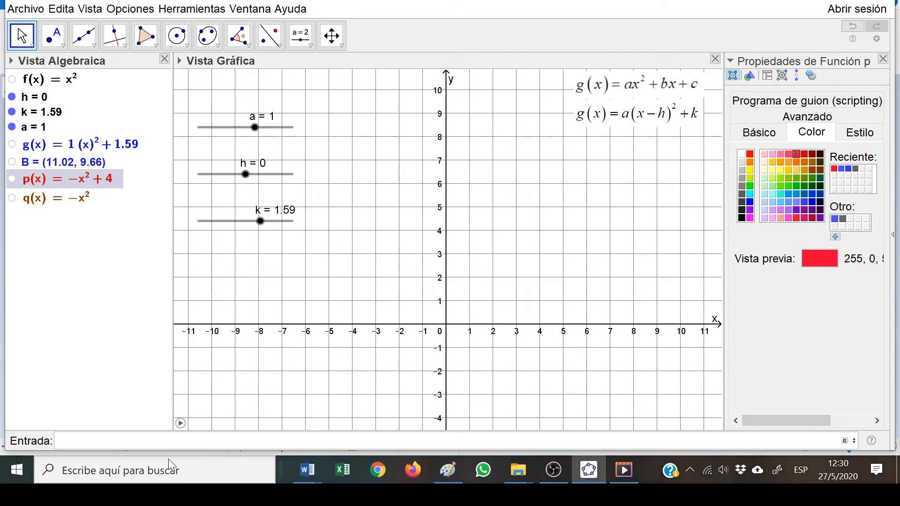
Plot the function (x+5)^2.
text(2(x)
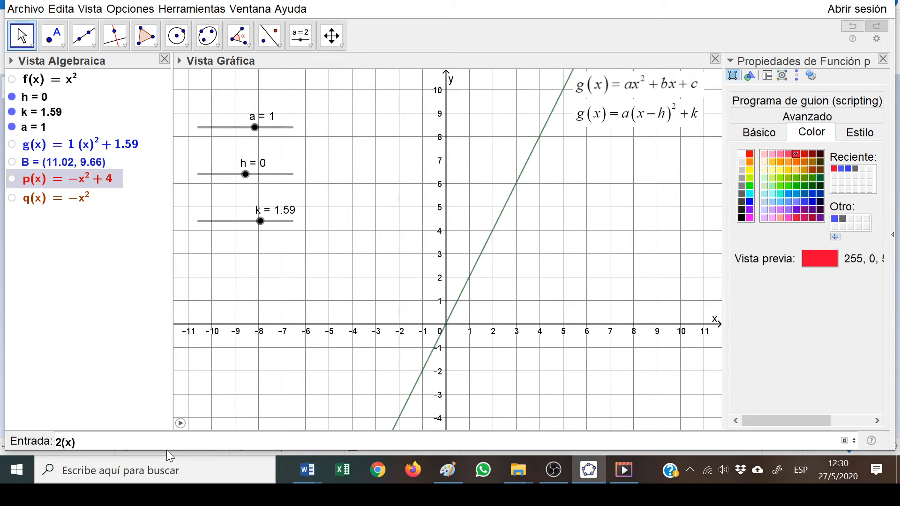
text(+5)
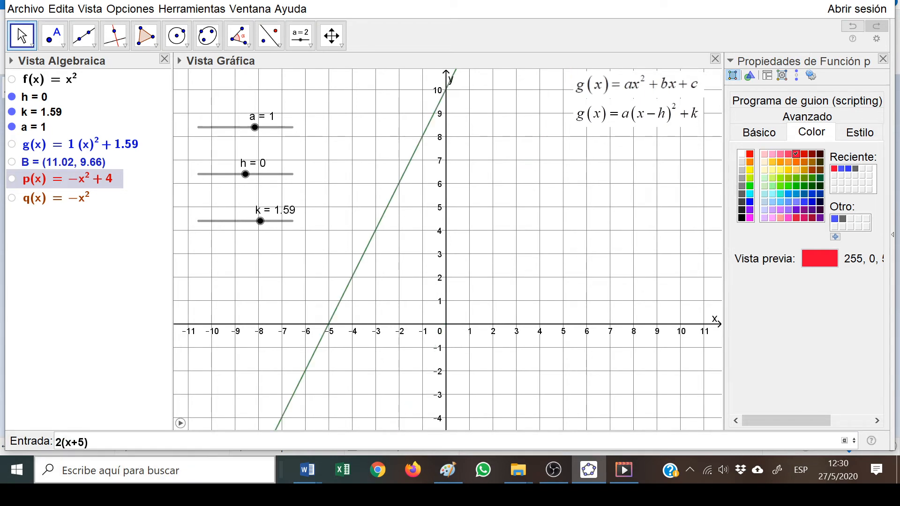
key(Right)
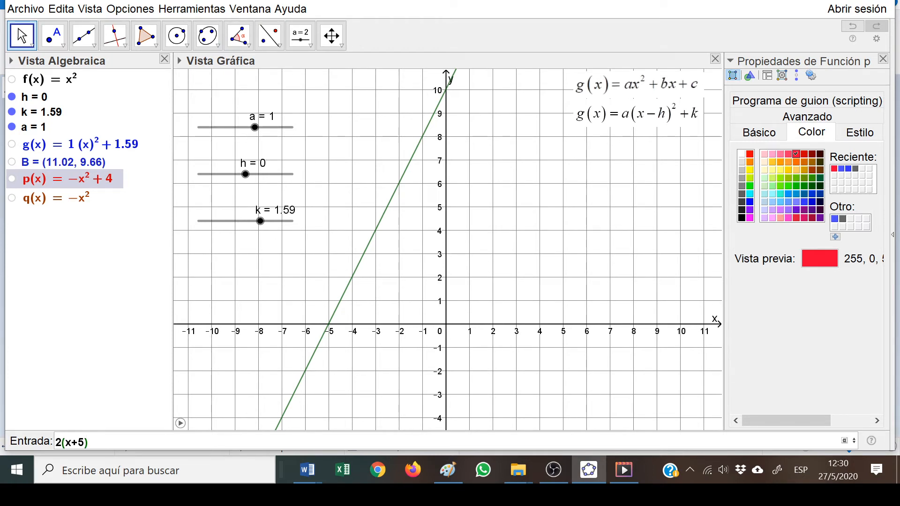
text(^^)
key(BackSpace)
text(2)
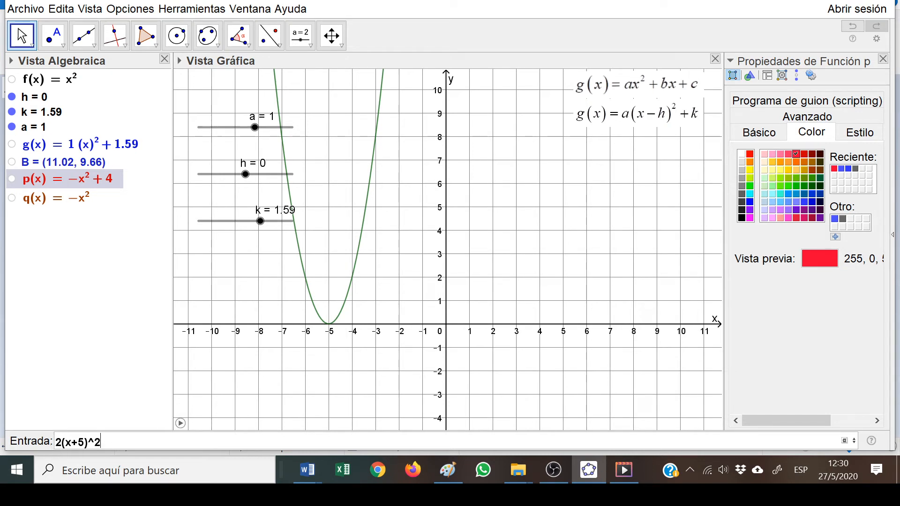
drag(61, 442, 55, 443)
key(BackSpace)
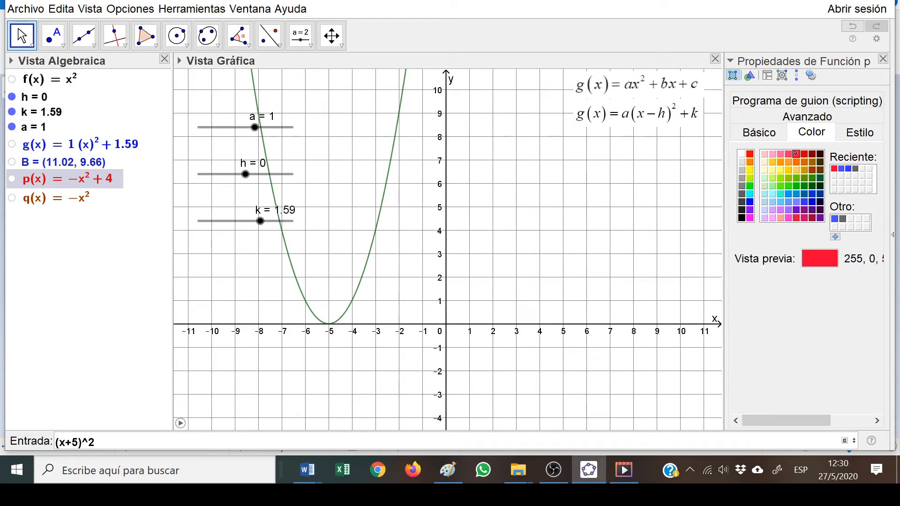
key(Return)
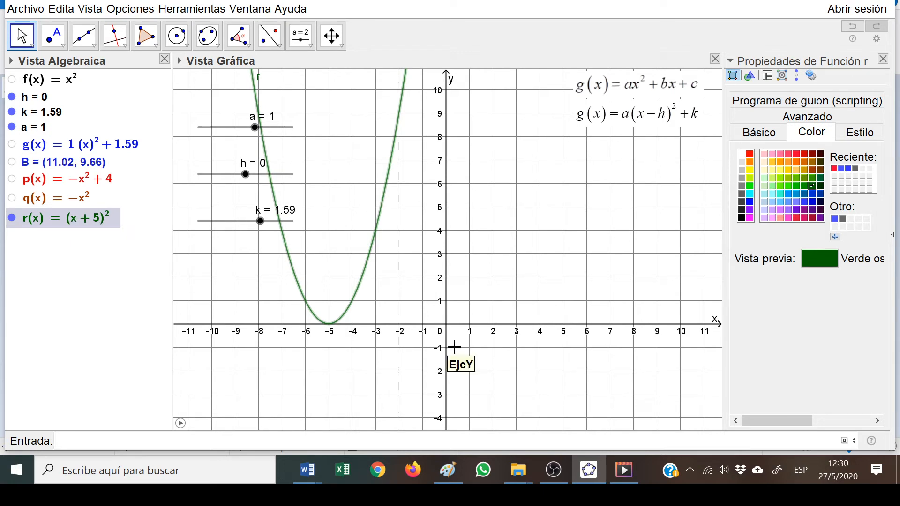
click(331, 330)
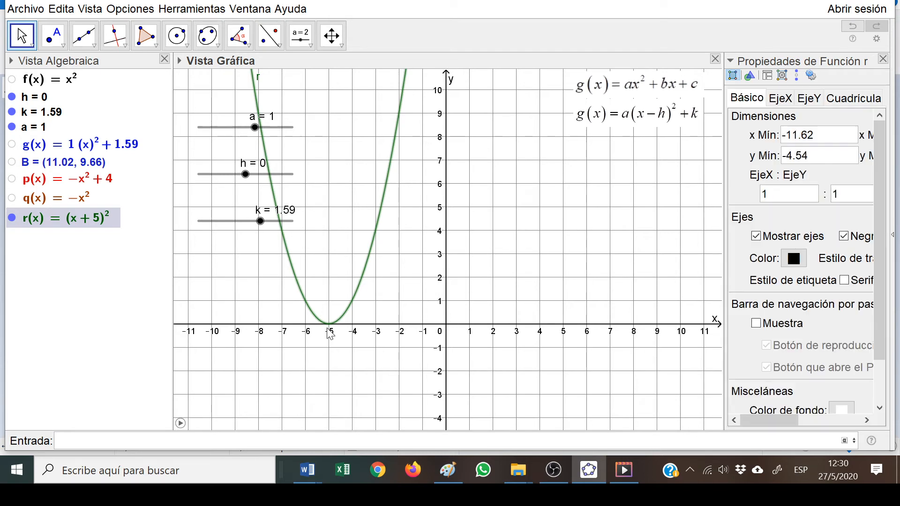
Edit the value of function r in its basic properties to 2(x+5)^2.
click(83, 220)
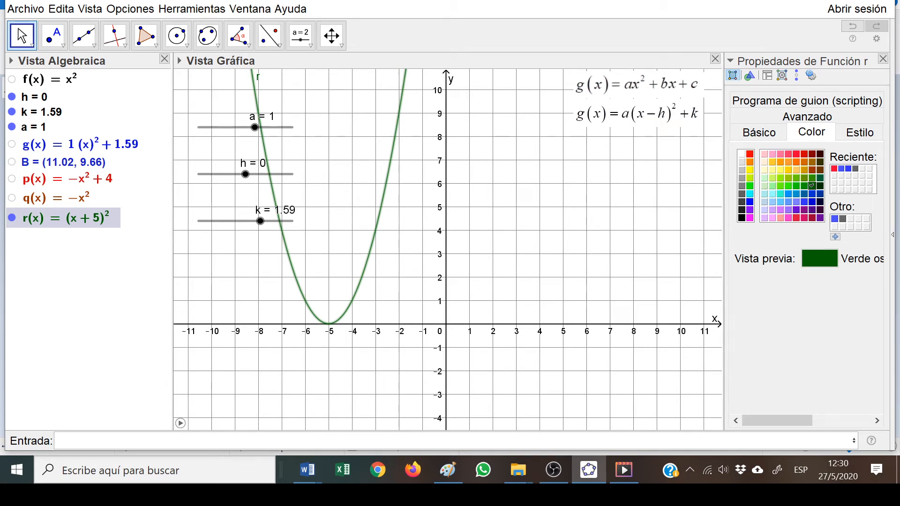
click(202, 441)
right_click(100, 216)
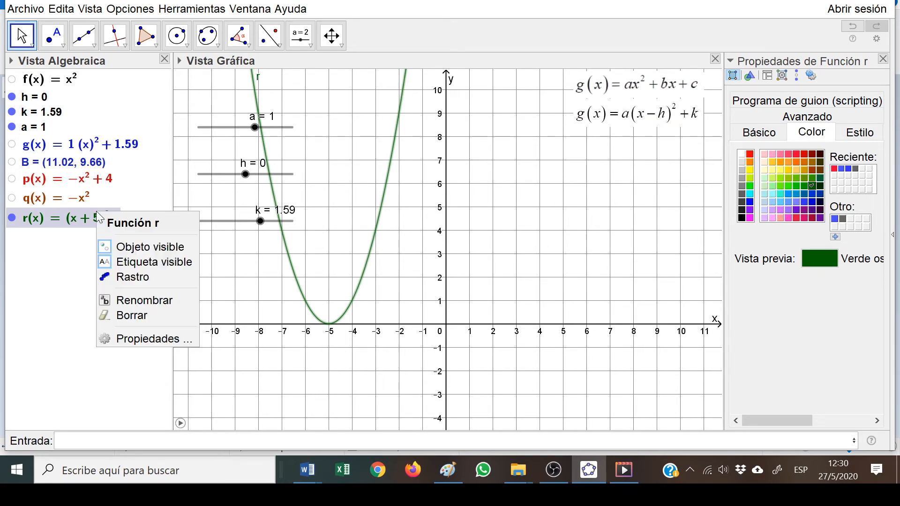
click(132, 338)
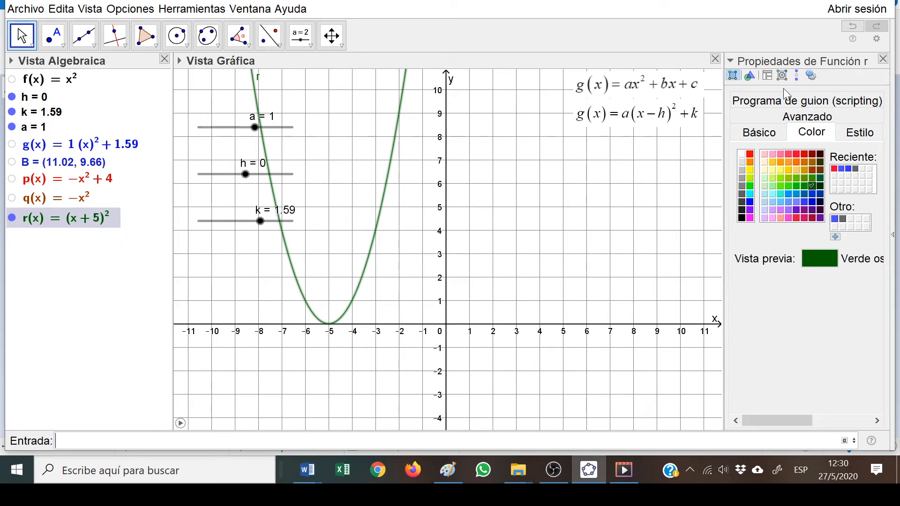
click(766, 133)
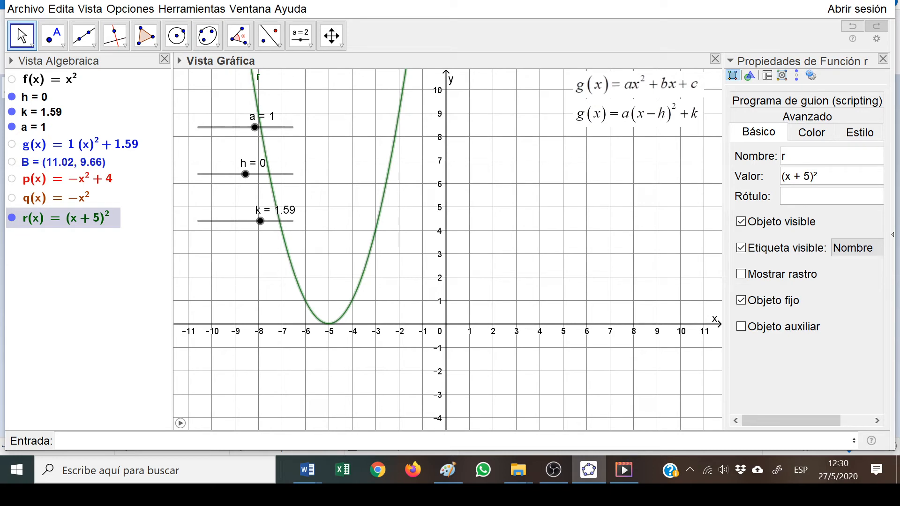
click(812, 178)
key(Left)
text(2)
key(Return)
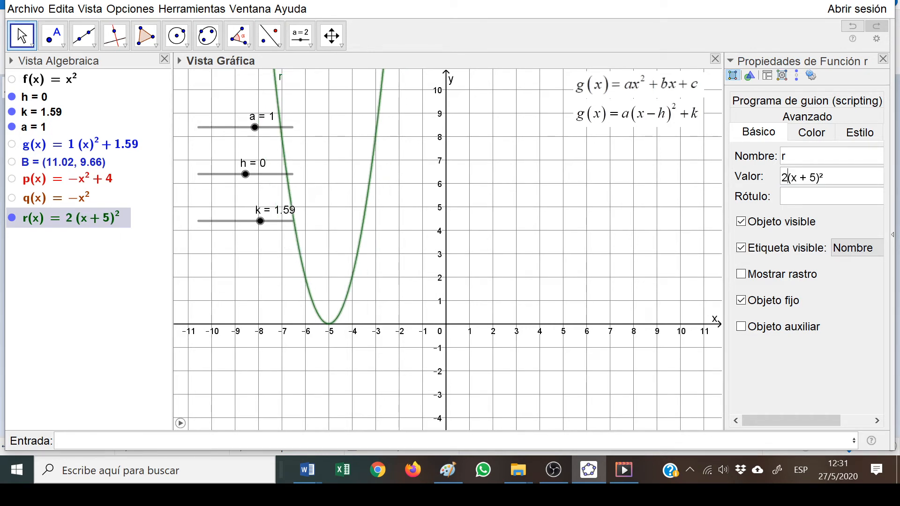
Try the leading coefficients 0.5 and 0.1 in the definition of function r.
key(BackSpace)
text(0.5)
key(Return)
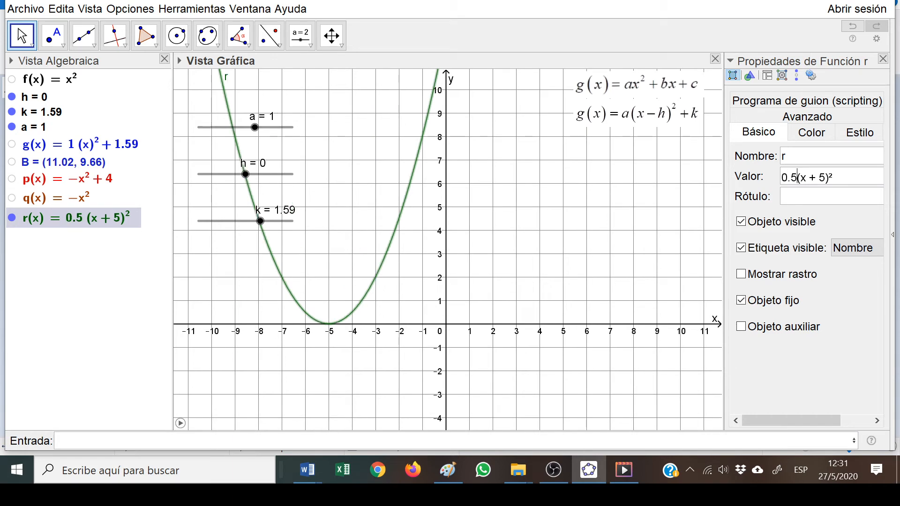
key(BackSpace)
text(1)
key(Return)
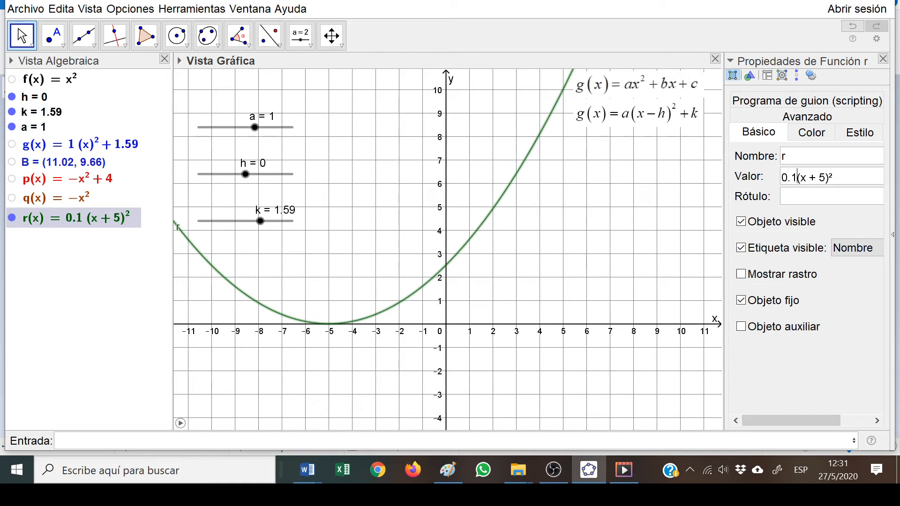
Set the leading coefficient of function r to -2, making it -2(x+5)^2.
key(BackSpace)
key(BackSpace)
key(BackSpace)
text(-2)
key(Return)
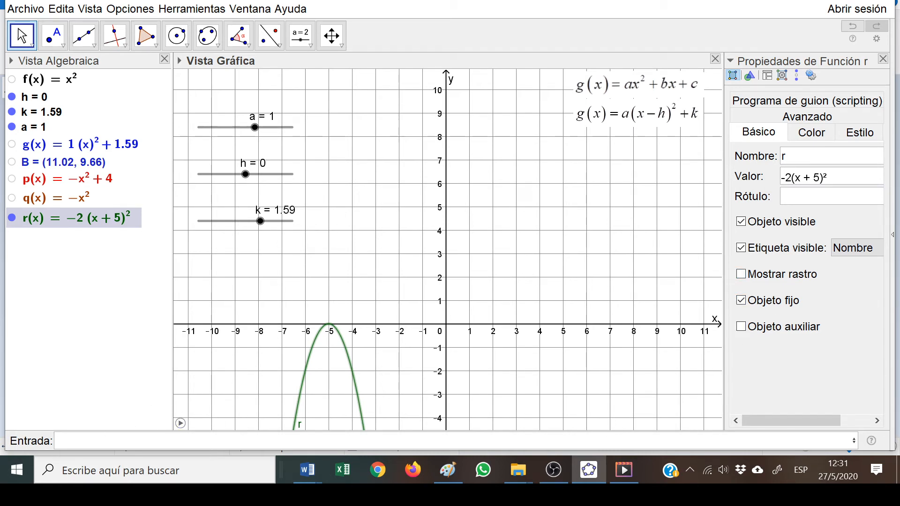
Plot the function 3(x-1)^2+2 and hide the graph of r.
click(80, 441)
text(3)
text((x-)
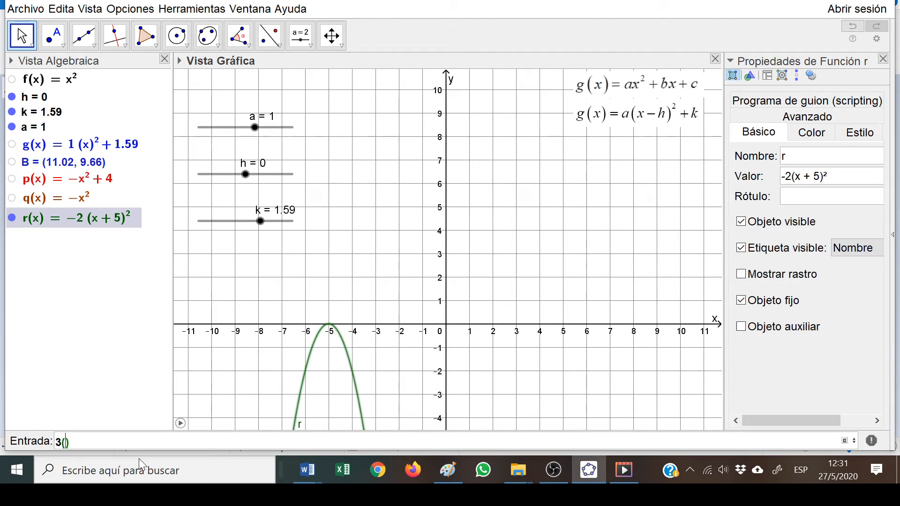
text(1)
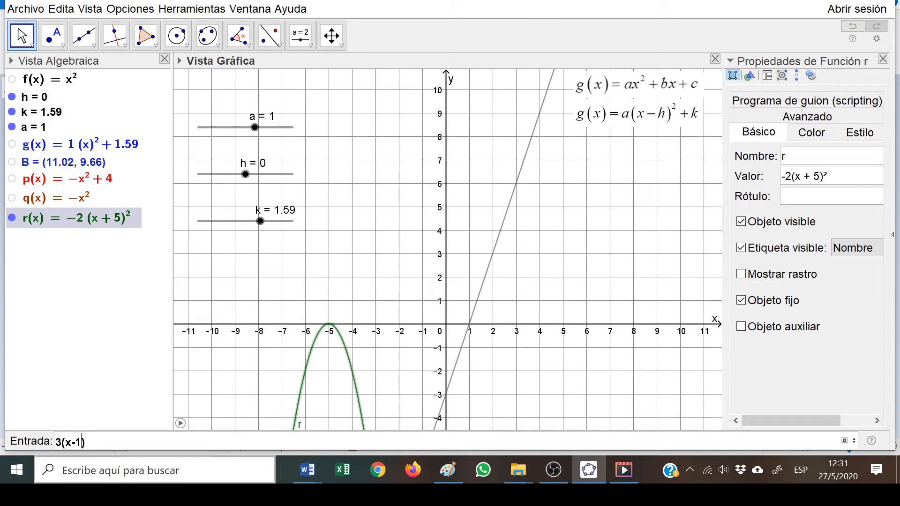
text())
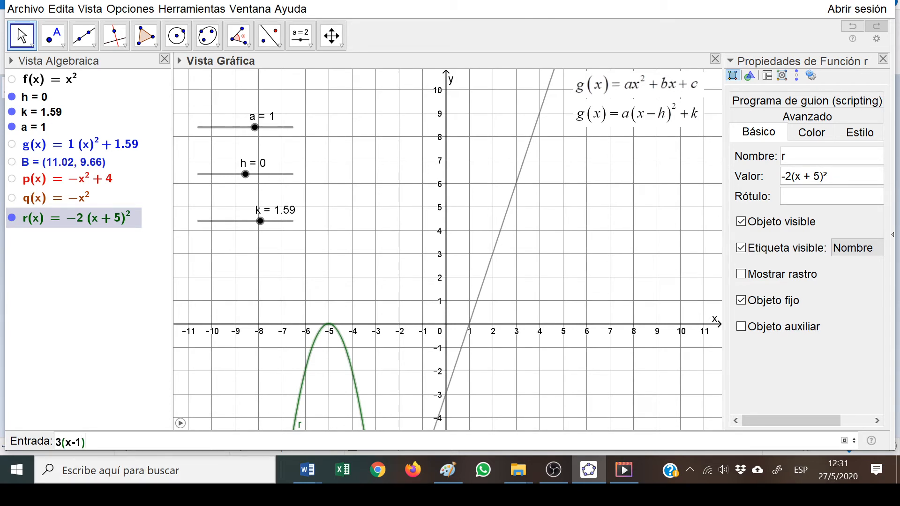
text(^2)
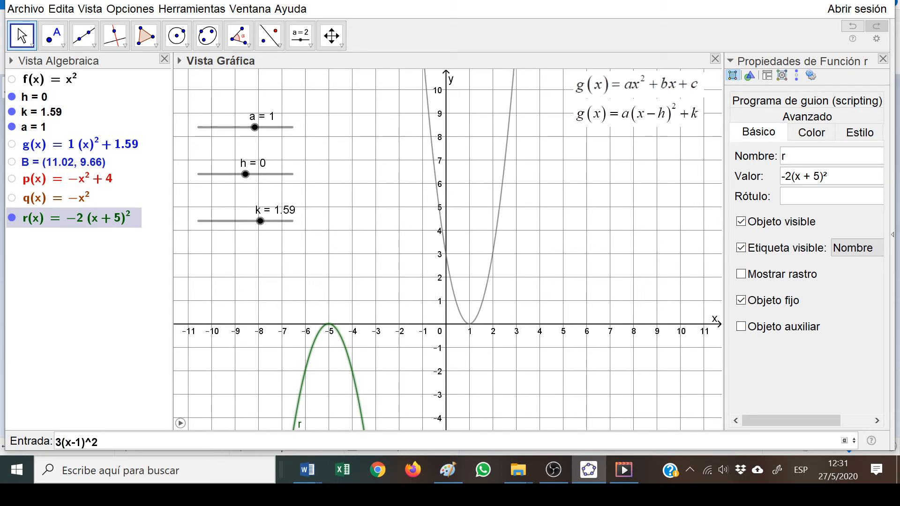
text(+2)
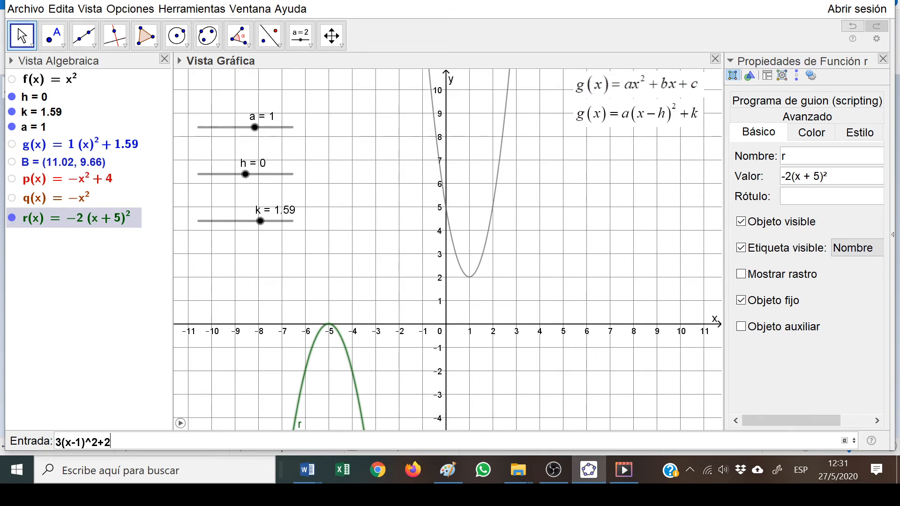
key(Return)
click(12, 218)
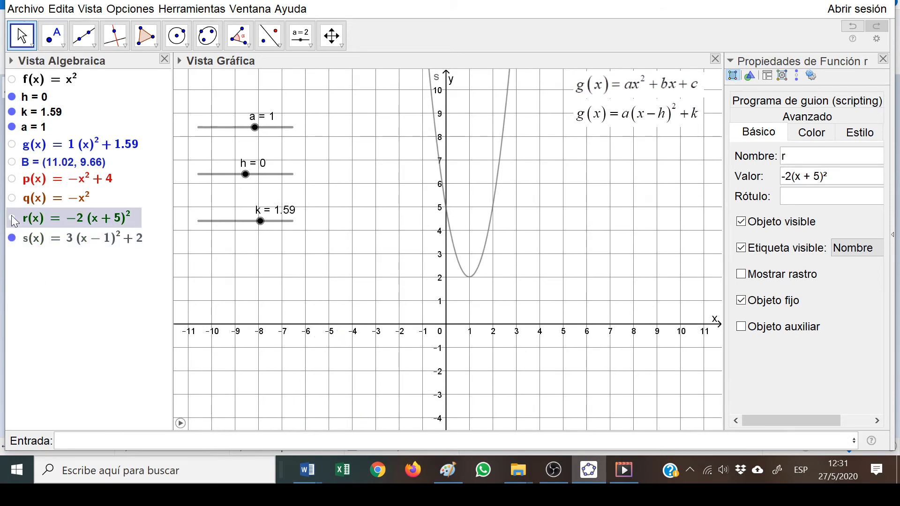
Change the colour of the function 3(x-1)^2+2 to dark pink in its properties.
click(98, 241)
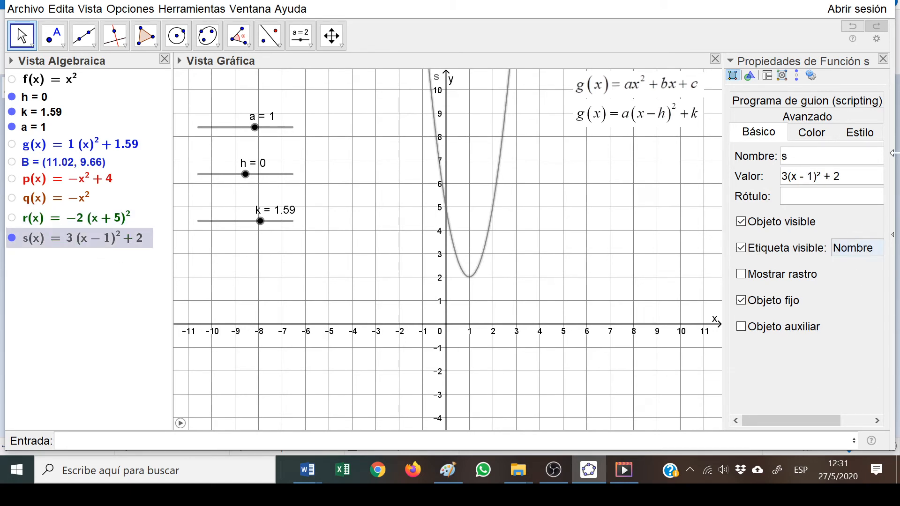
click(803, 133)
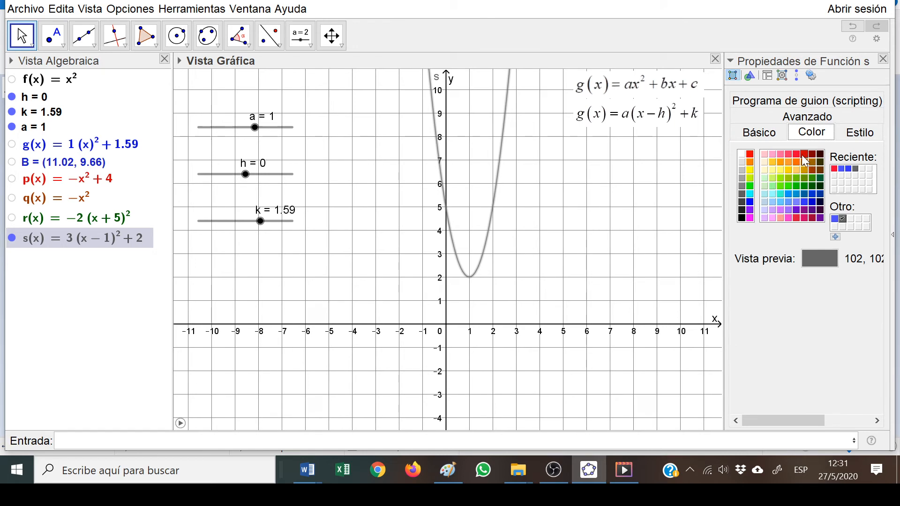
click(804, 218)
click(646, 299)
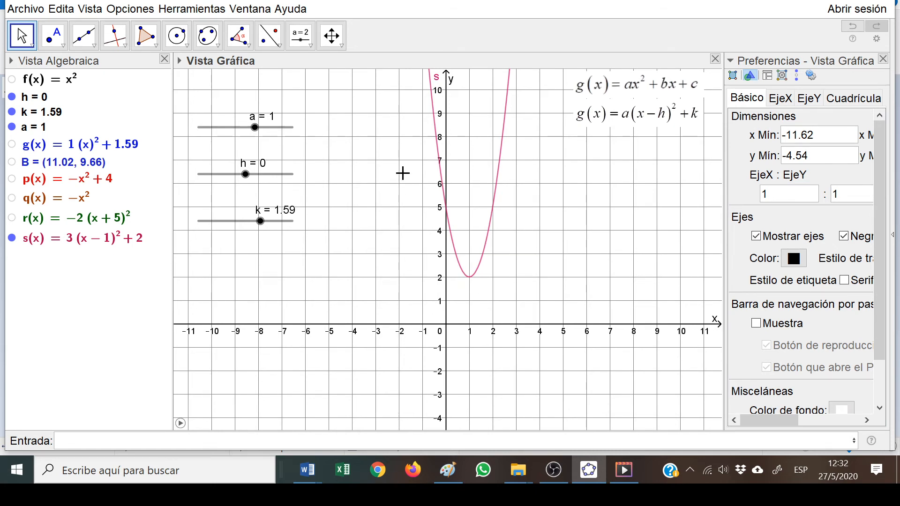
Remove the leading coefficient from function s in the algebra list so it reads (x-1)^2+2.
click(75, 242)
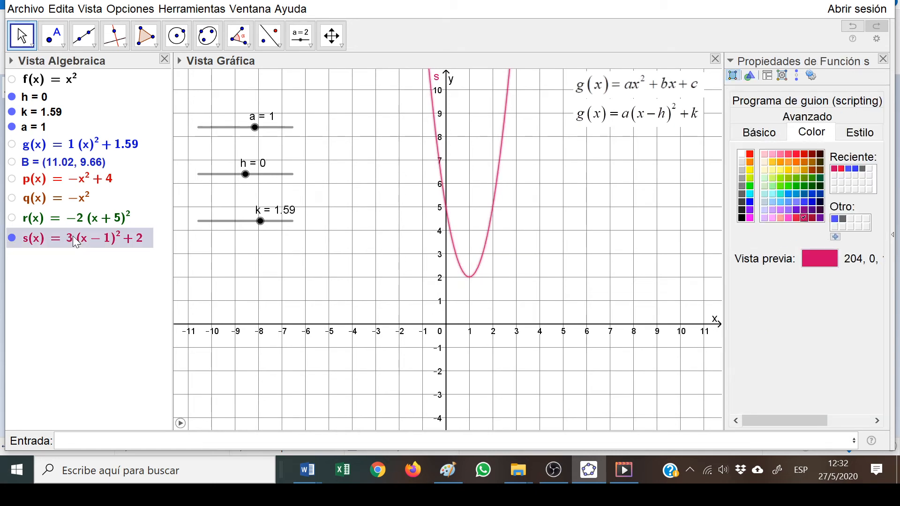
click(76, 242)
drag(57, 239, 50, 239)
key(BackSpace)
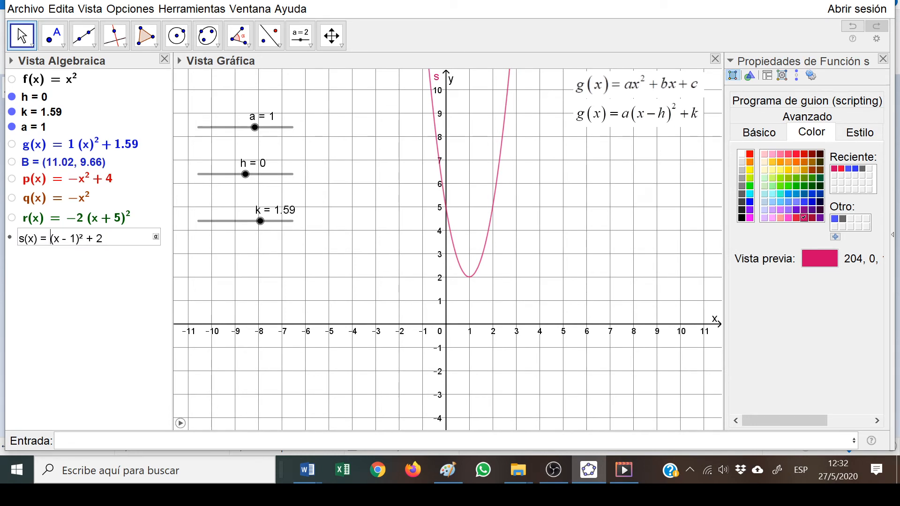
key(Return)
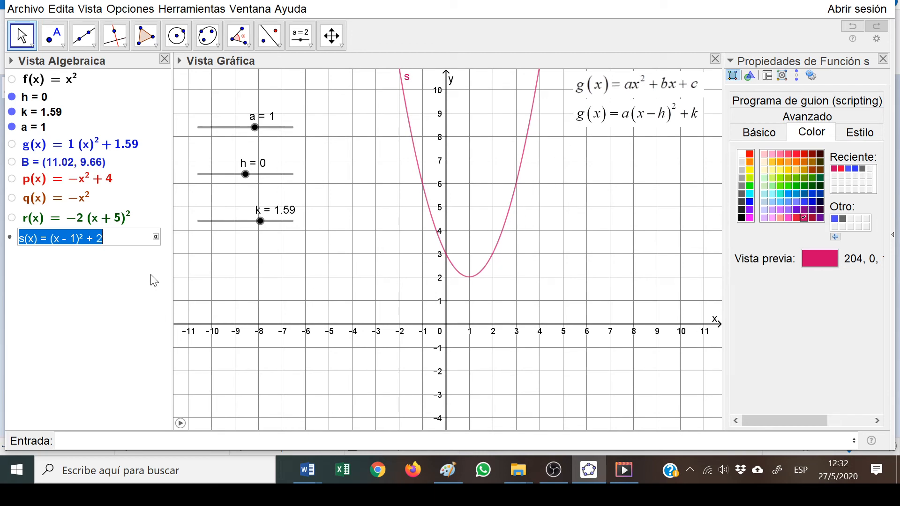
click(50, 238)
click(127, 293)
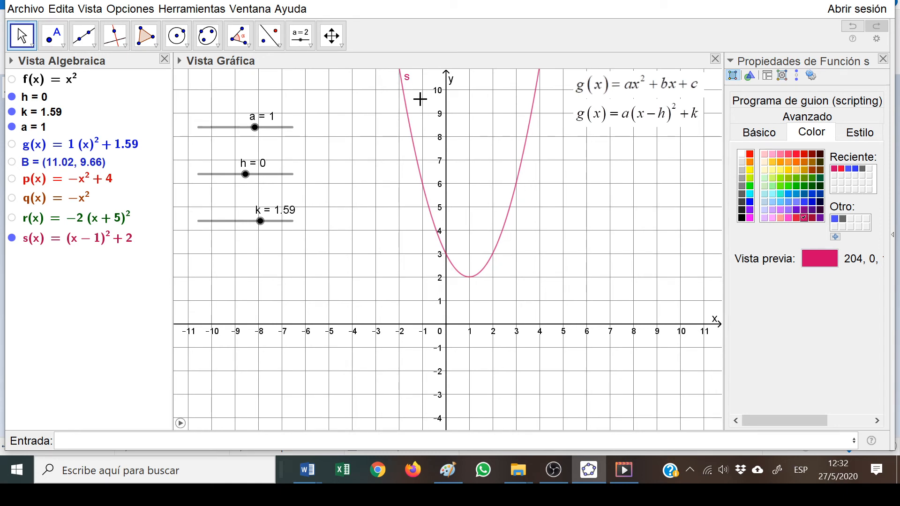
Place a point on the vertex of the parabola s at (1, 2).
click(58, 44)
click(82, 66)
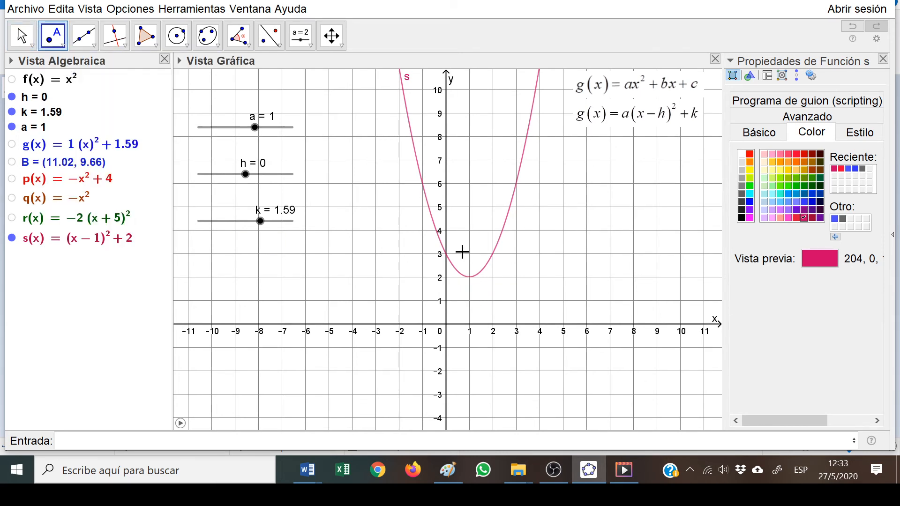
click(470, 278)
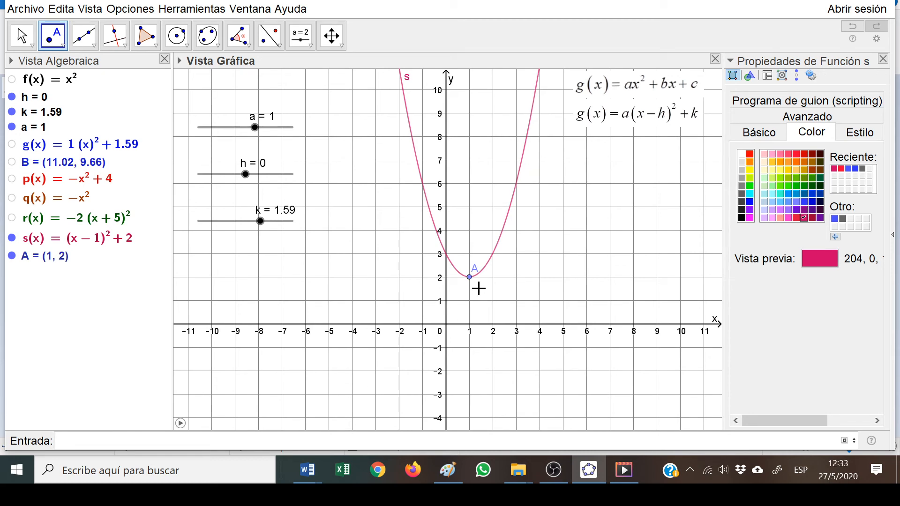
Draw the parabola's axis of symmetry as the vertical line x=1.
text(x)
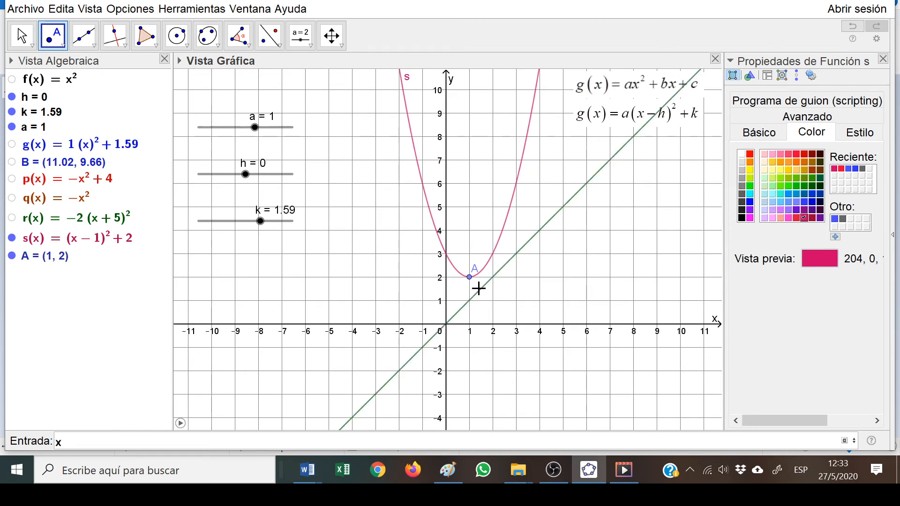
text(=1)
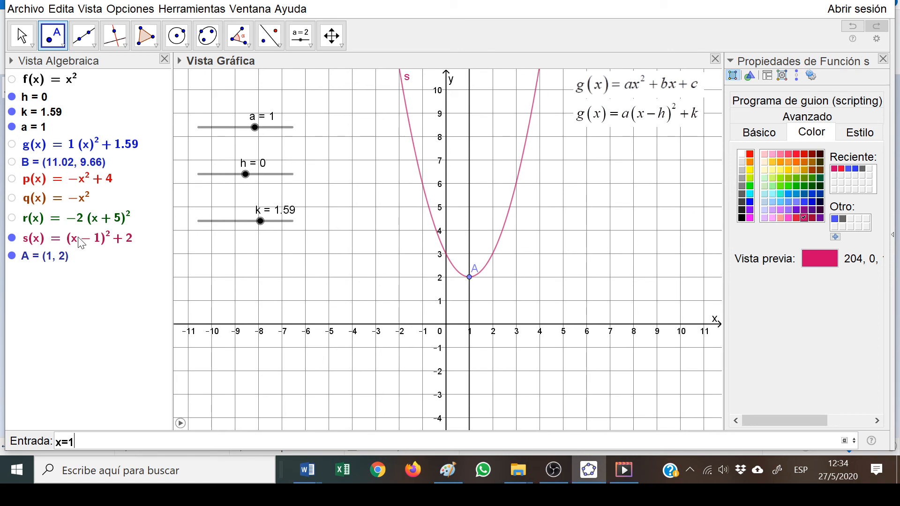
key(Return)
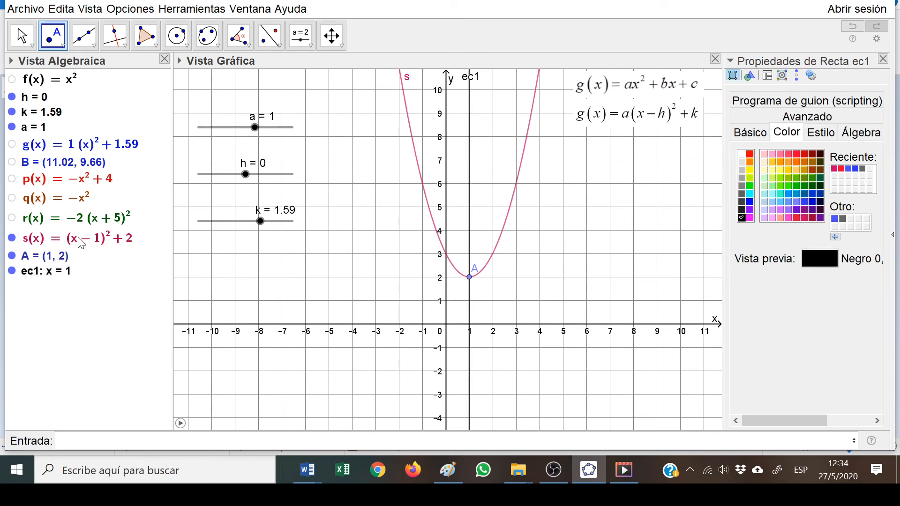
Make the leading coefficient of function s negative in its properties so its value reads -(x - 1)^2 + 2.
click(755, 133)
right_click(45, 241)
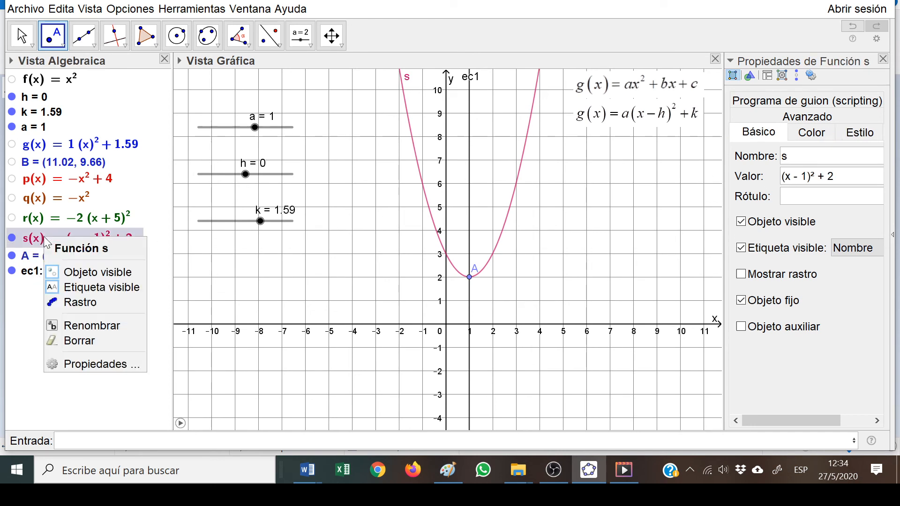
click(94, 365)
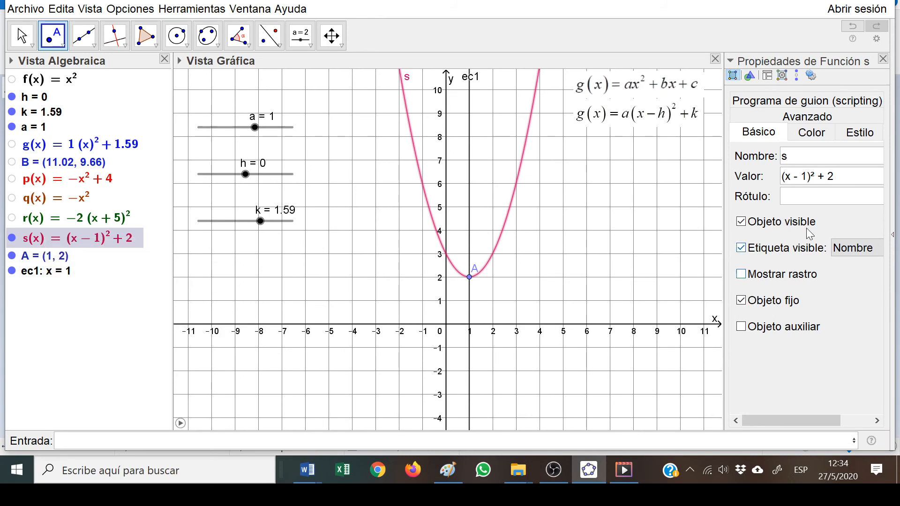
click(808, 176)
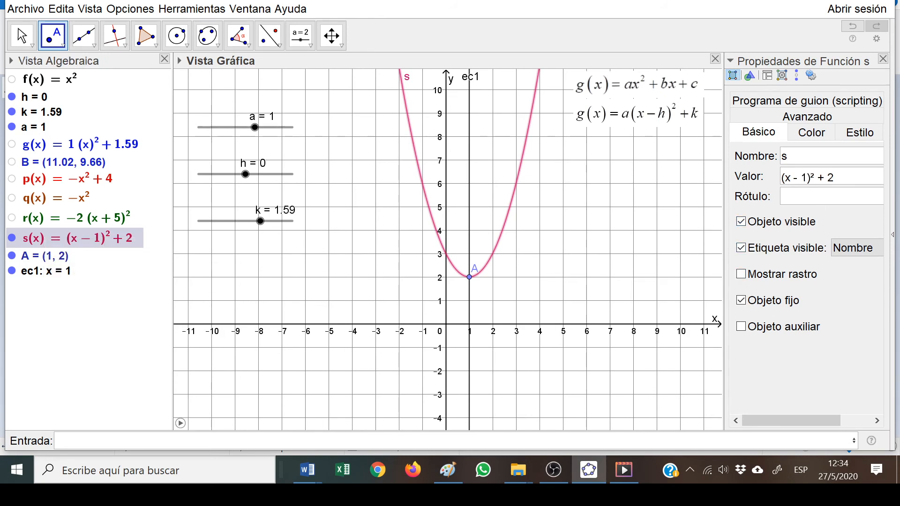
text(-)
key(Return)
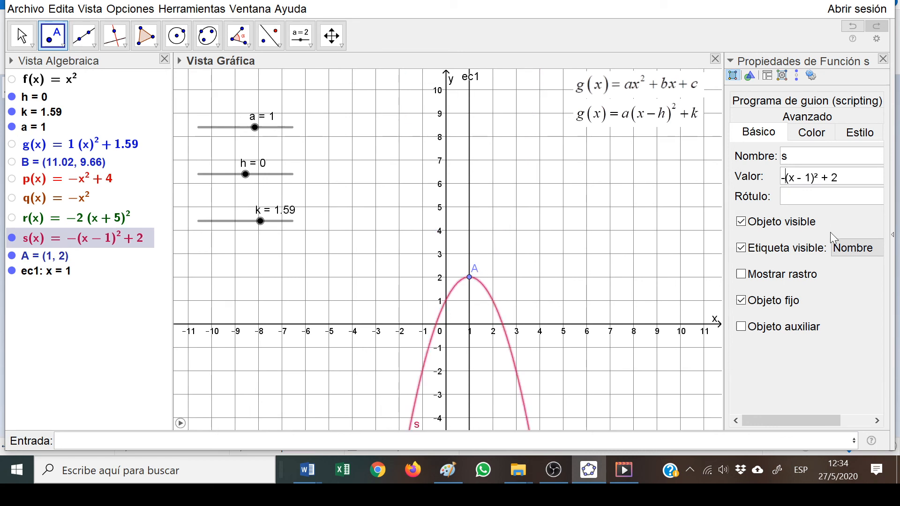
click(63, 41)
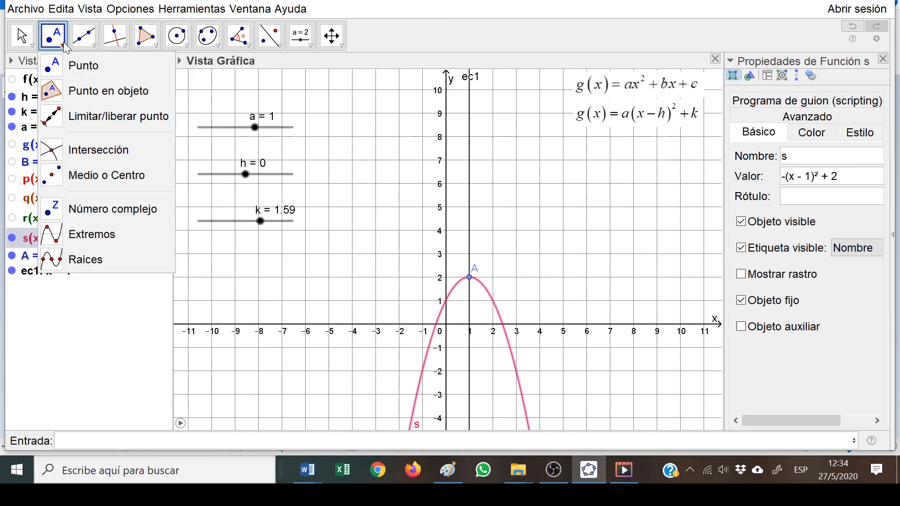
click(90, 156)
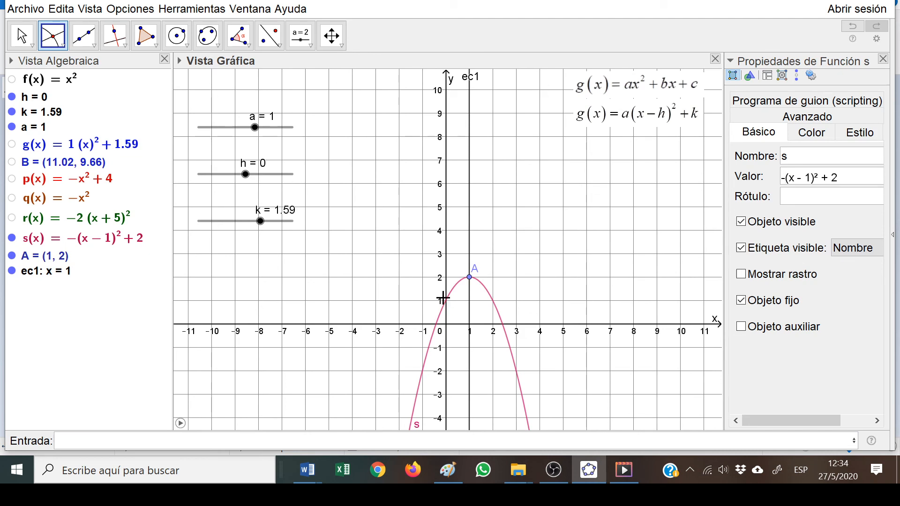
click(413, 324)
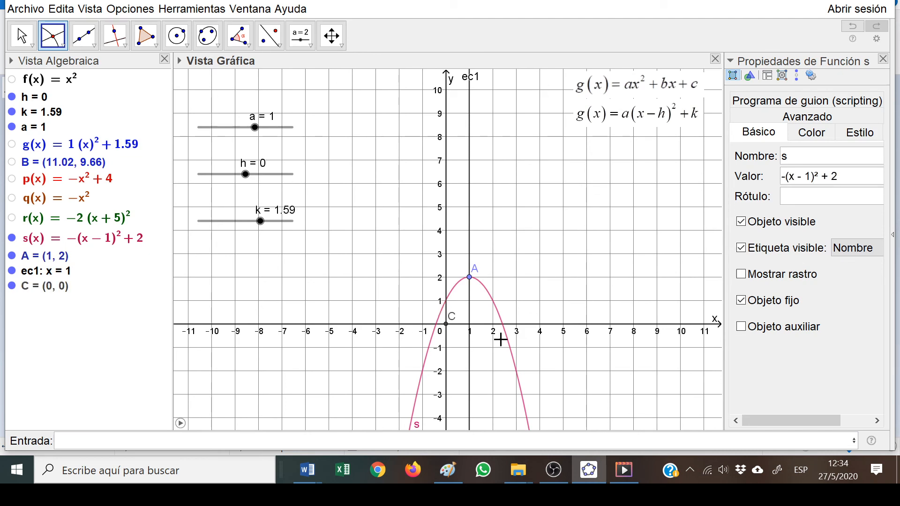
key(ctrl+z)
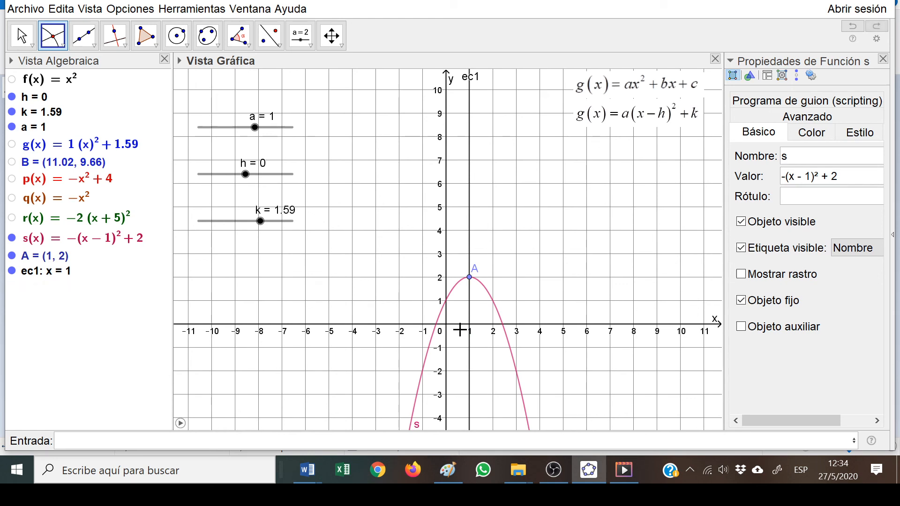
Mark the two intersection points of parabola s with the x-axis using the Intersection tool.
click(44, 28)
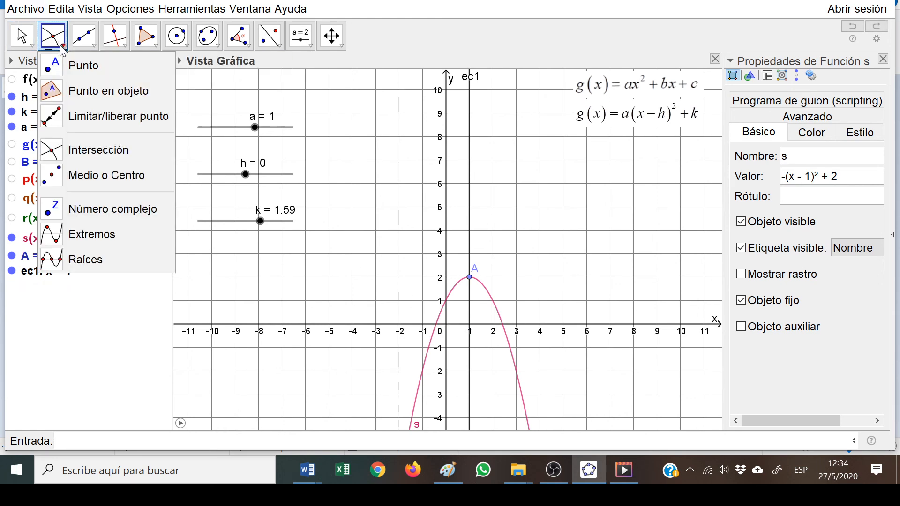
click(83, 146)
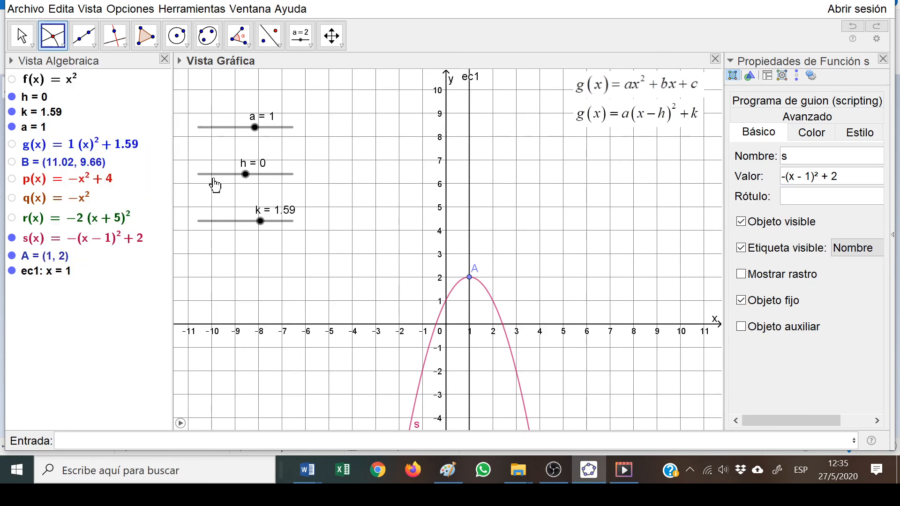
click(451, 294)
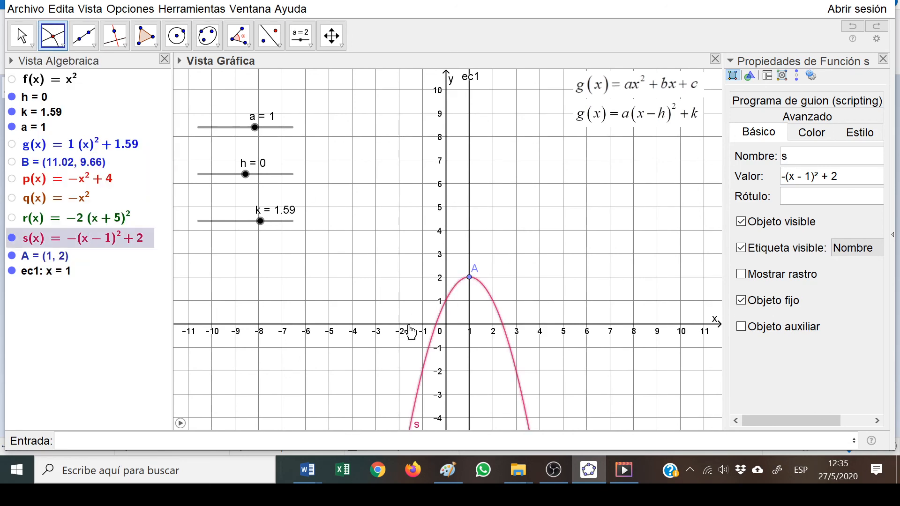
click(411, 326)
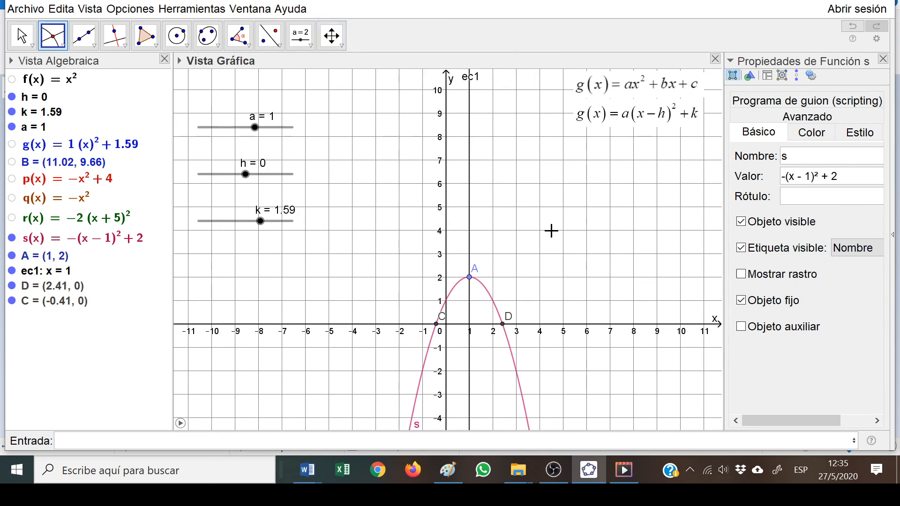
Hide parabola s and show r(x) = -2(x+5)^2 and p(x) = -x^2+4 in turn, leaving only p displayed.
click(331, 35)
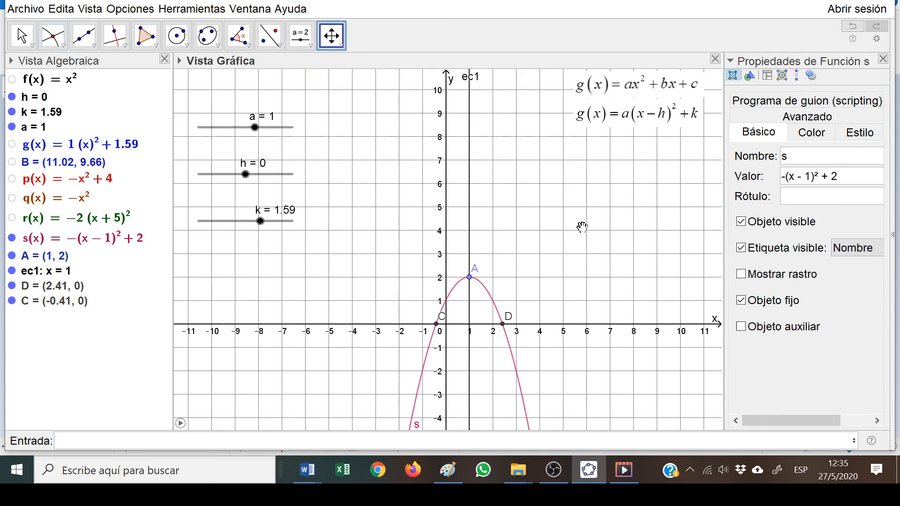
drag(565, 238, 530, 246)
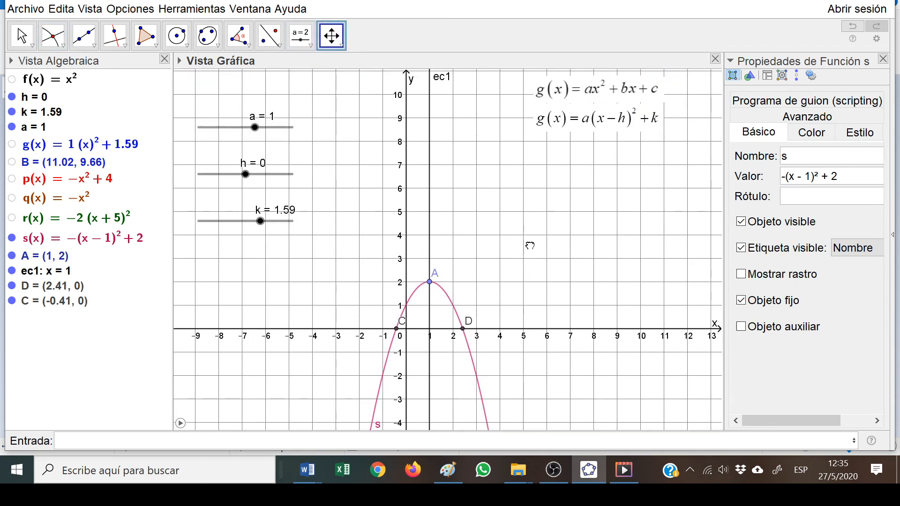
click(530, 246)
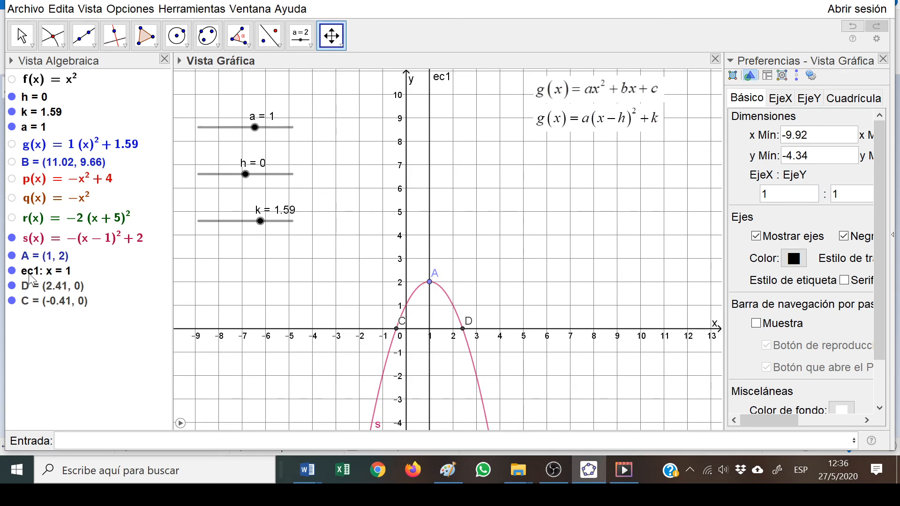
click(12, 238)
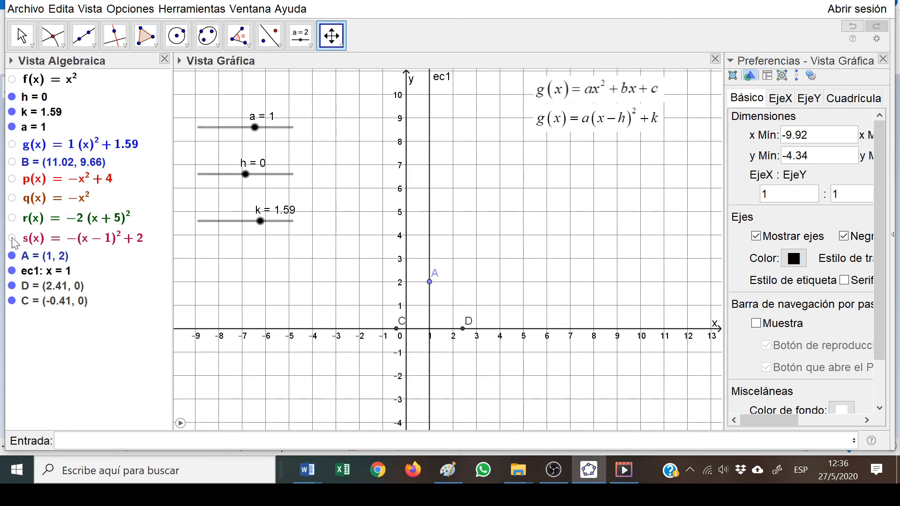
click(12, 218)
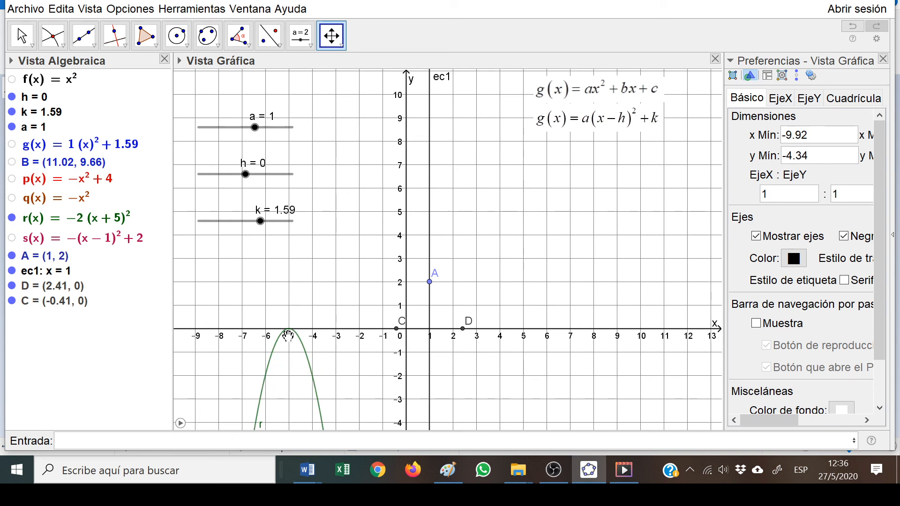
click(13, 218)
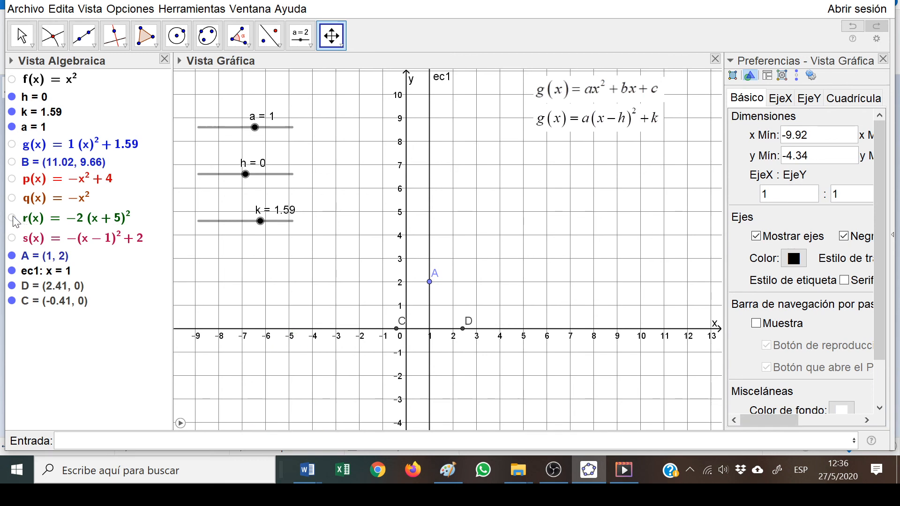
click(12, 178)
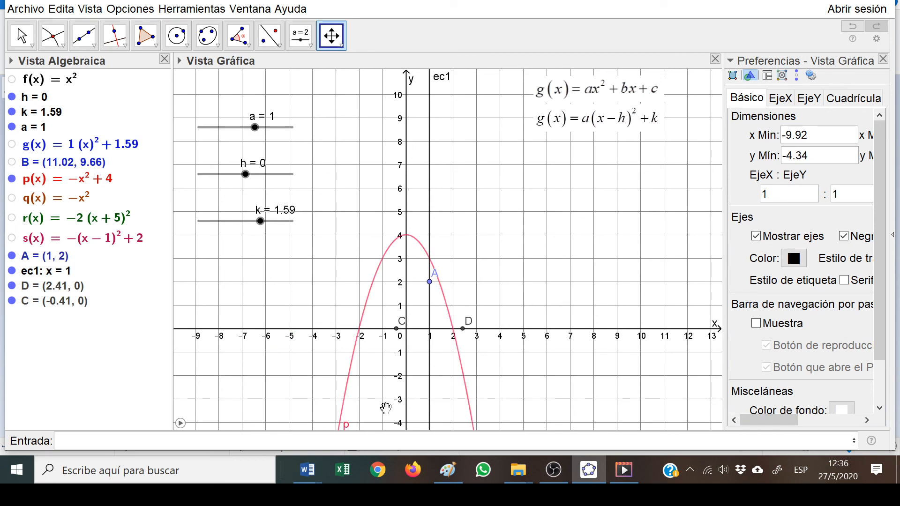